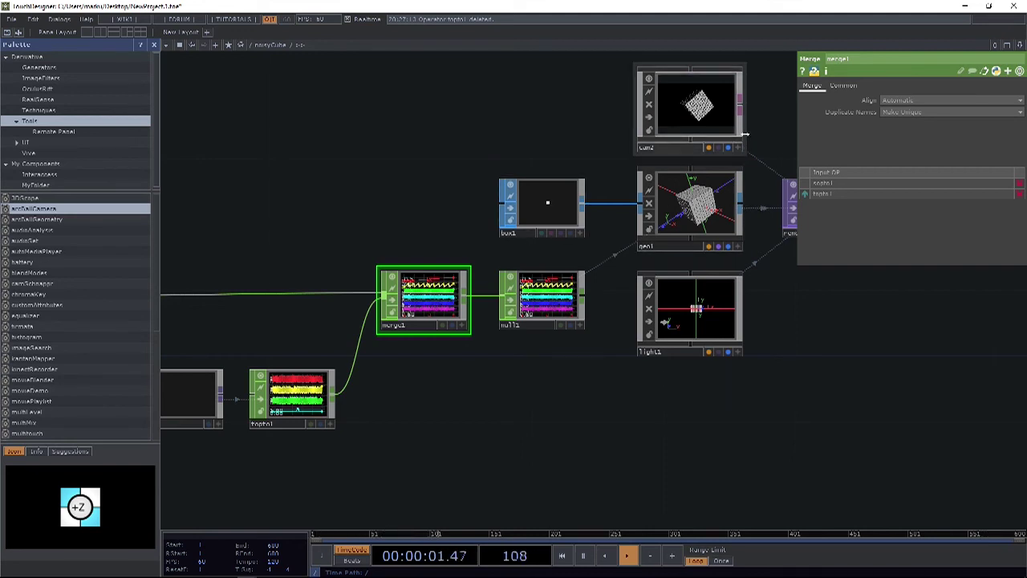
Step: Select geo1 to show its instancing parameters and examine the channels carried by null1
left_click(688, 201)
scroll(558, 306, "up", 5)
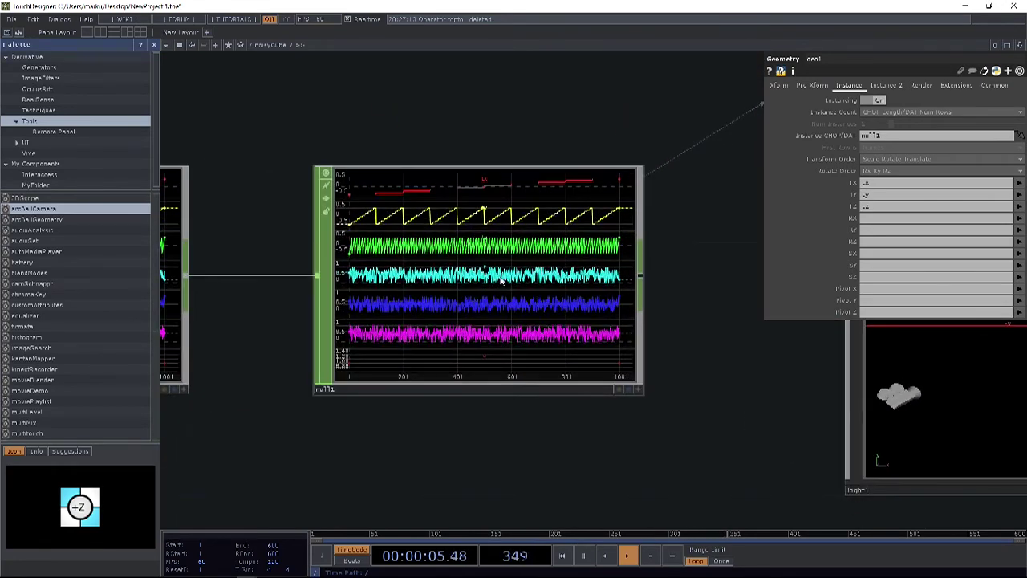
scroll(506, 285, "down", 5)
scroll(474, 291, "up", 5)
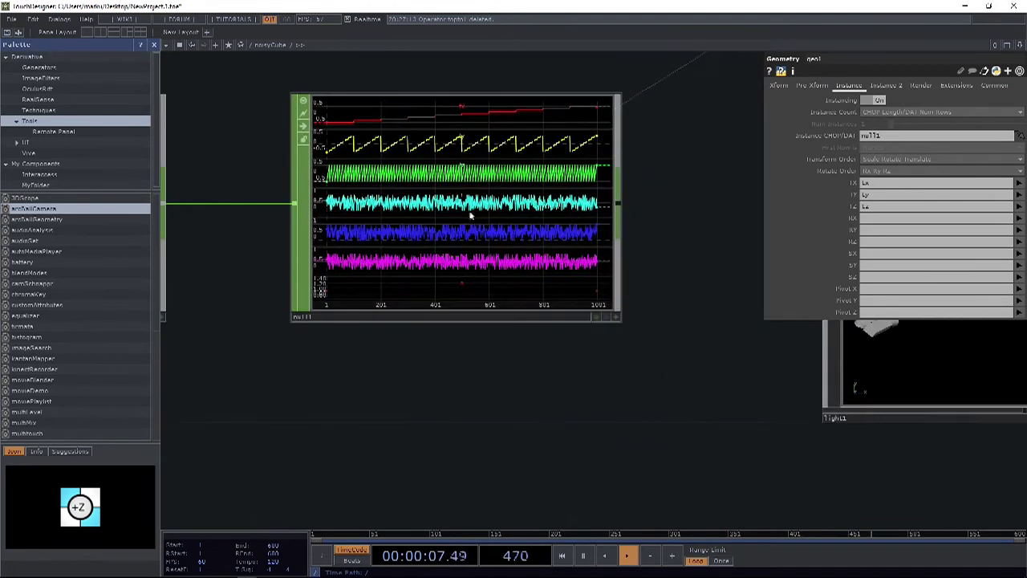
scroll(471, 215, "down", 5)
scroll(480, 378, "up", 3)
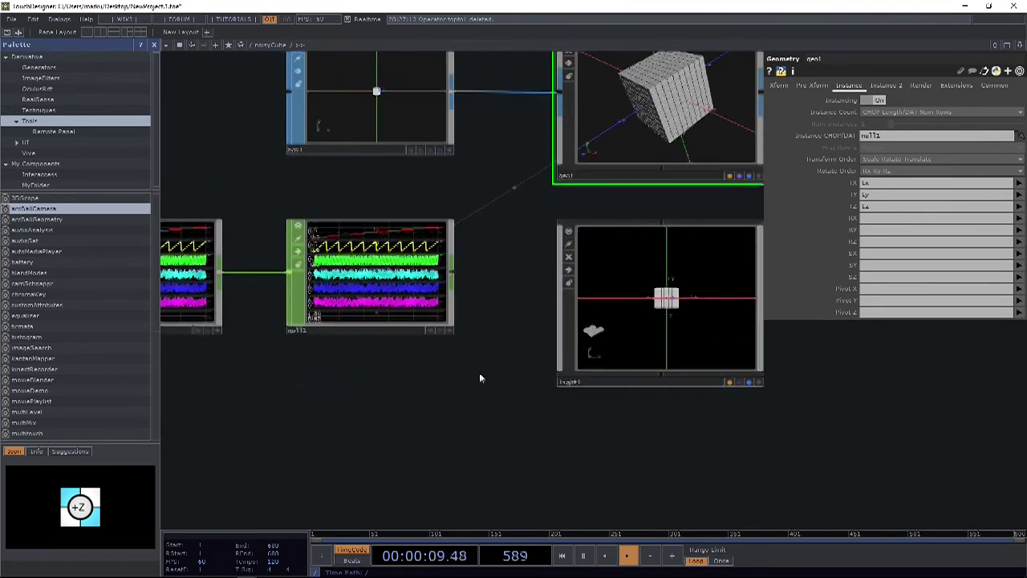
scroll(480, 378, "down", 3)
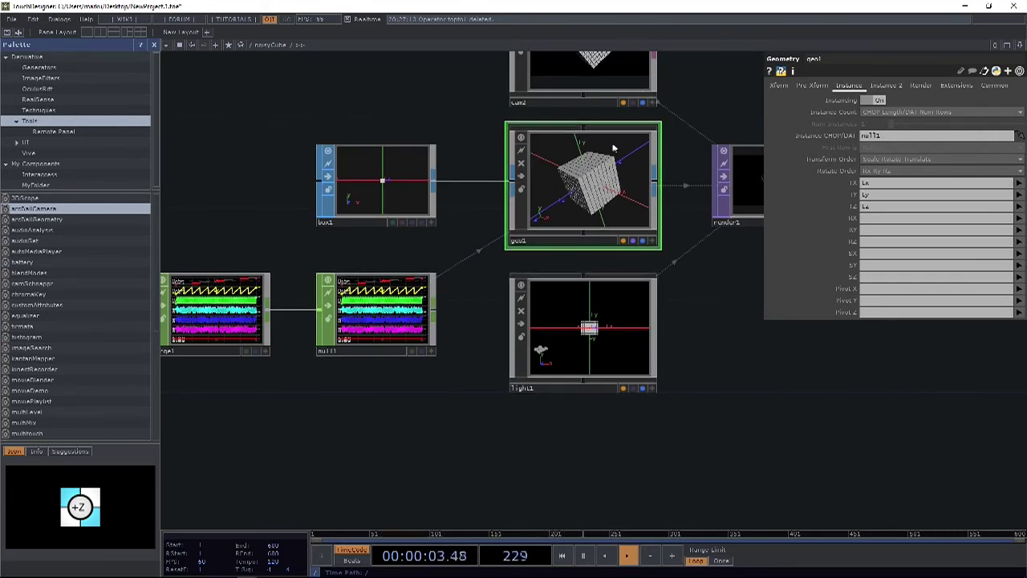
Step: Assign the r, g and b channels to the R, G and B instance colours of geo1
left_click(887, 86)
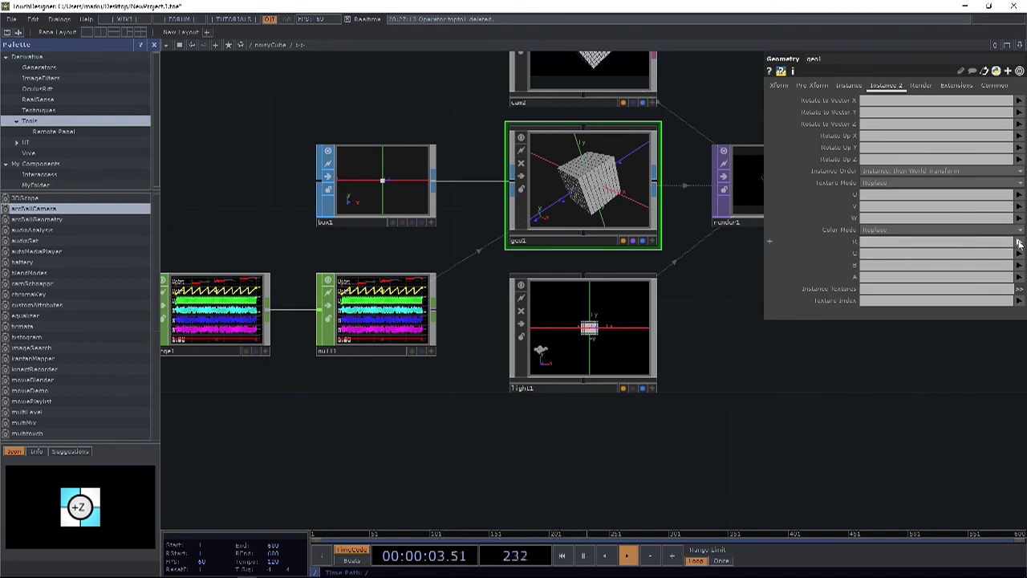
left_click(995, 242)
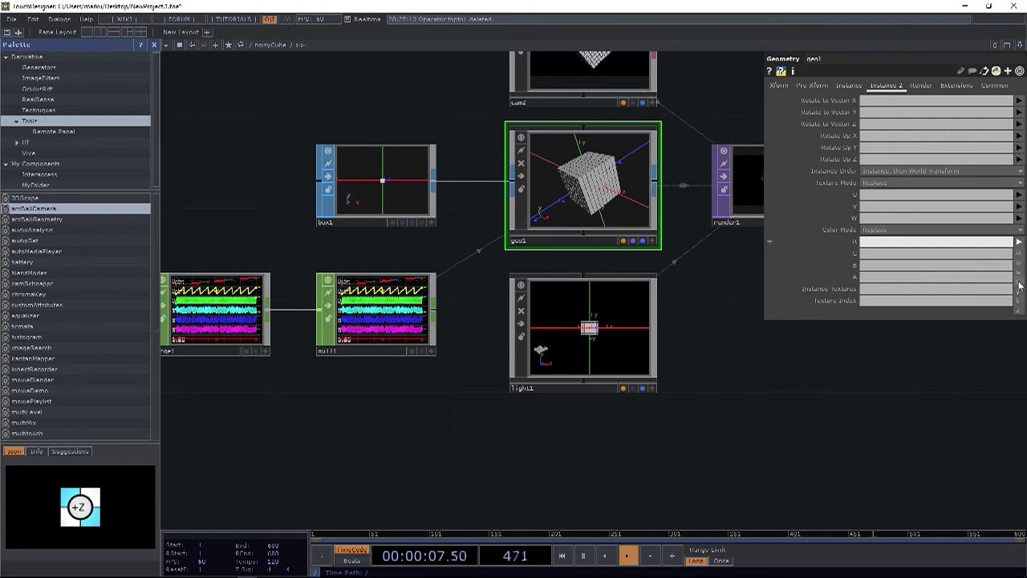
type("r")
key("Tab")
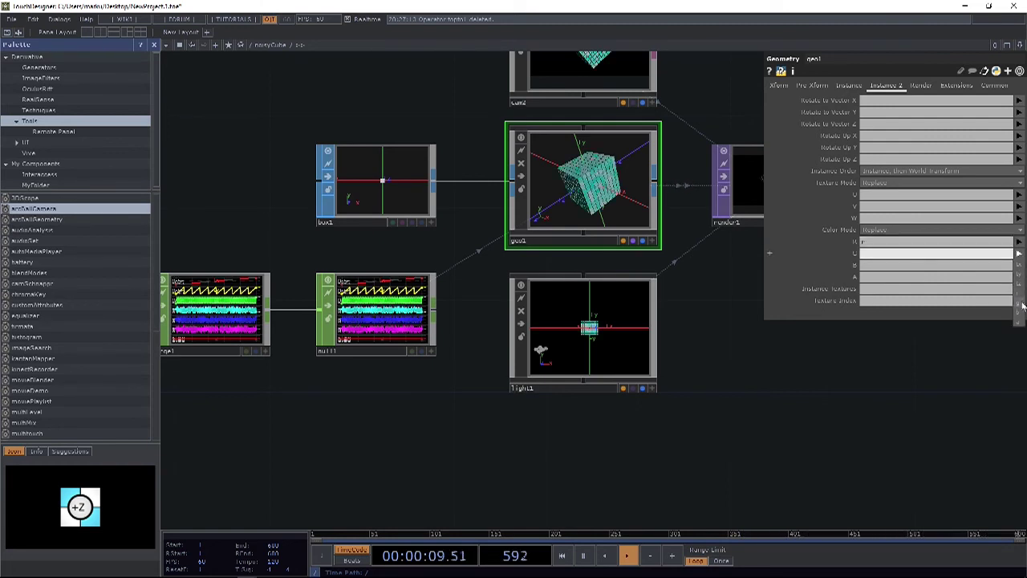
type("g")
key("Tab")
type("b")
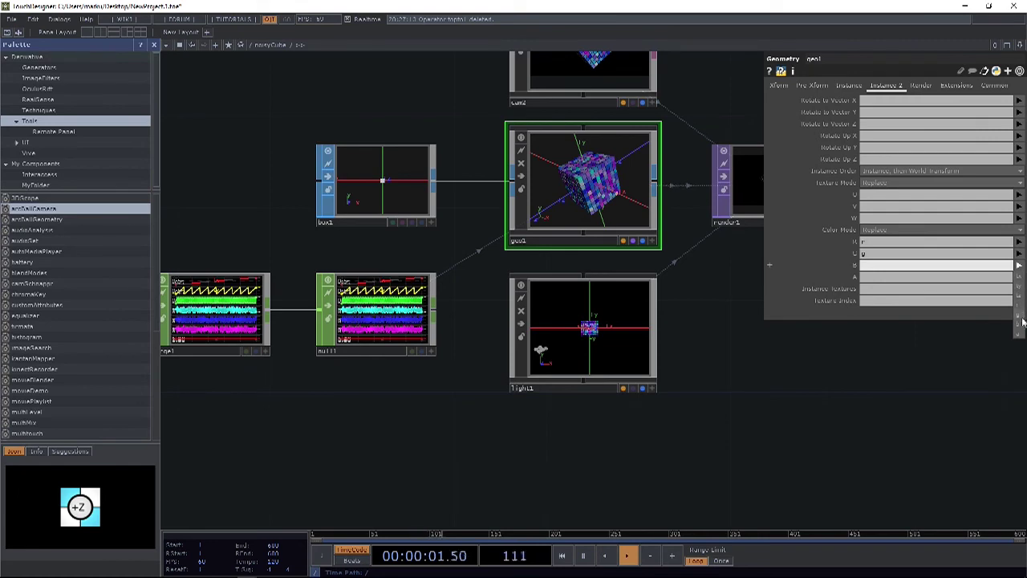
Step: Display render1's output as the network background
left_click_drag(779, 395, 710, 377)
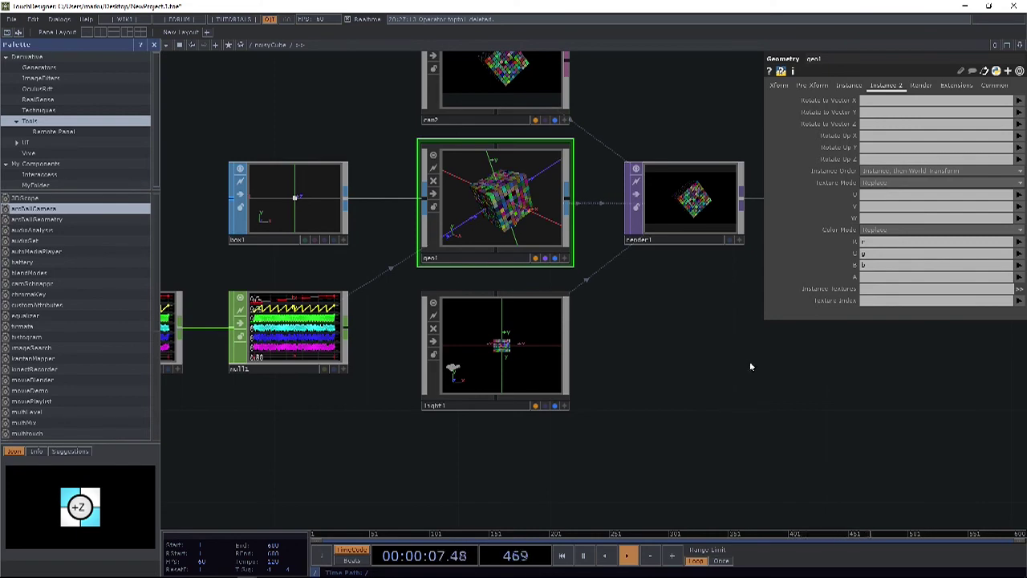
left_click(730, 240)
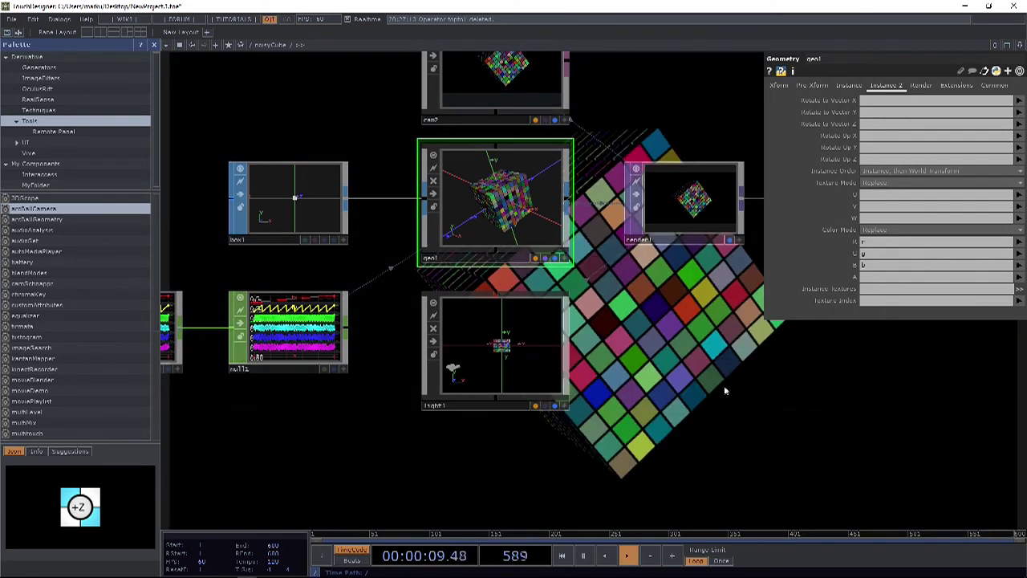
scroll(724, 385, "down", 5)
left_click_drag(724, 394, 726, 311)
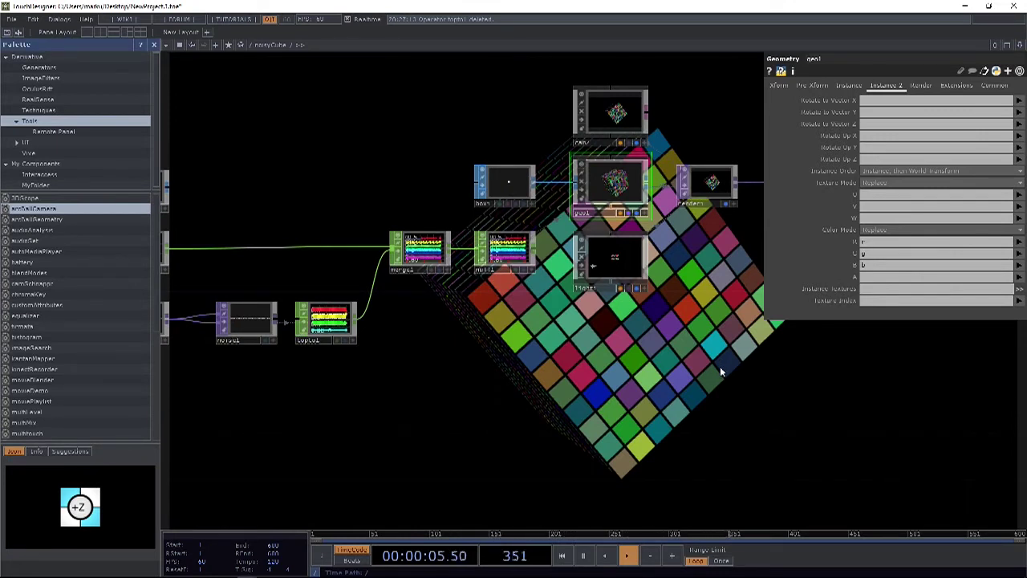
Step: Examine the whole operator chain from the source box through noise1 and merge1 to geo1 and render1
scroll(361, 349, "up", 4)
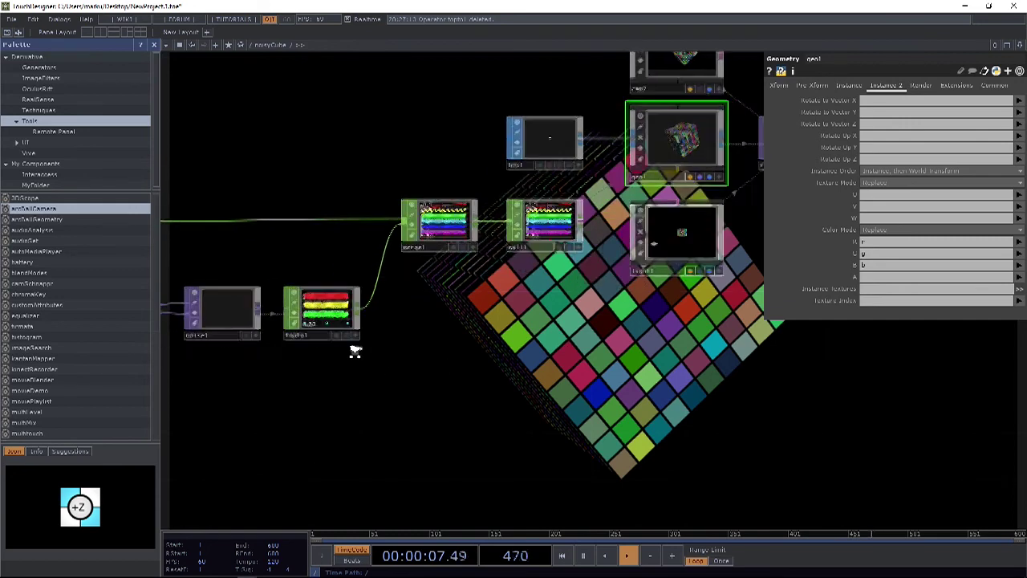
left_click_drag(432, 365, 444, 364)
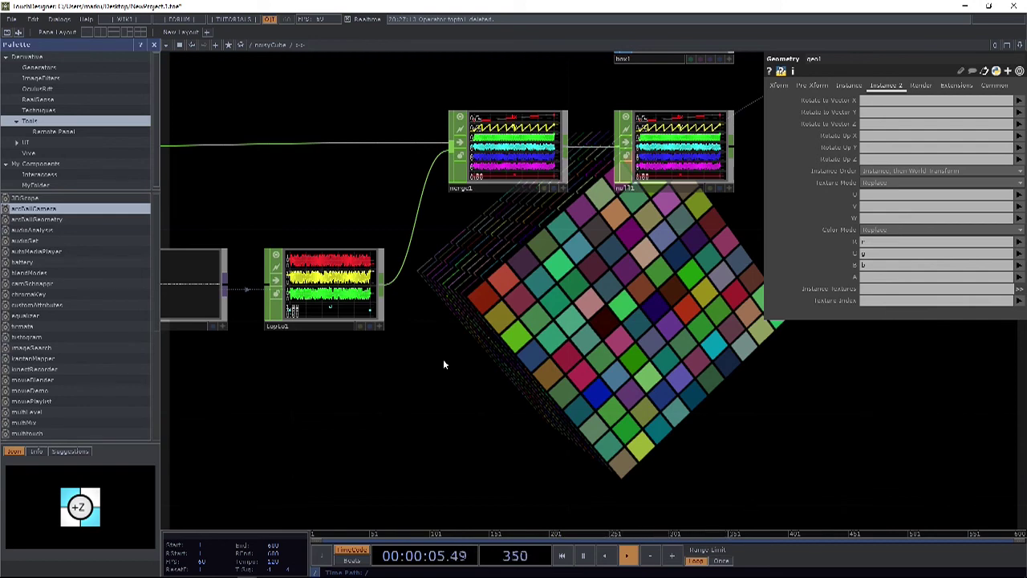
scroll(624, 304, "down", 3)
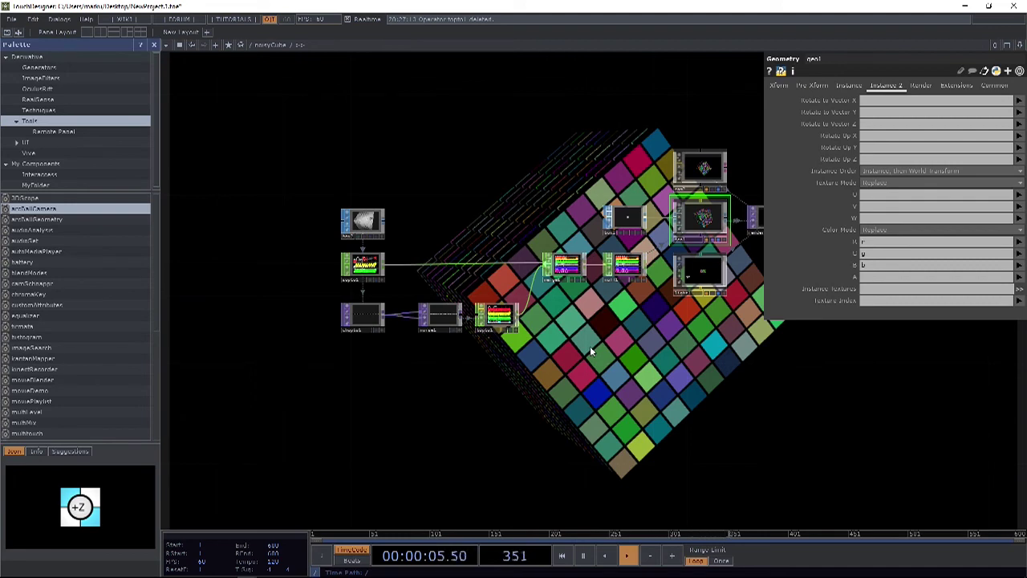
left_click_drag(651, 344, 601, 340)
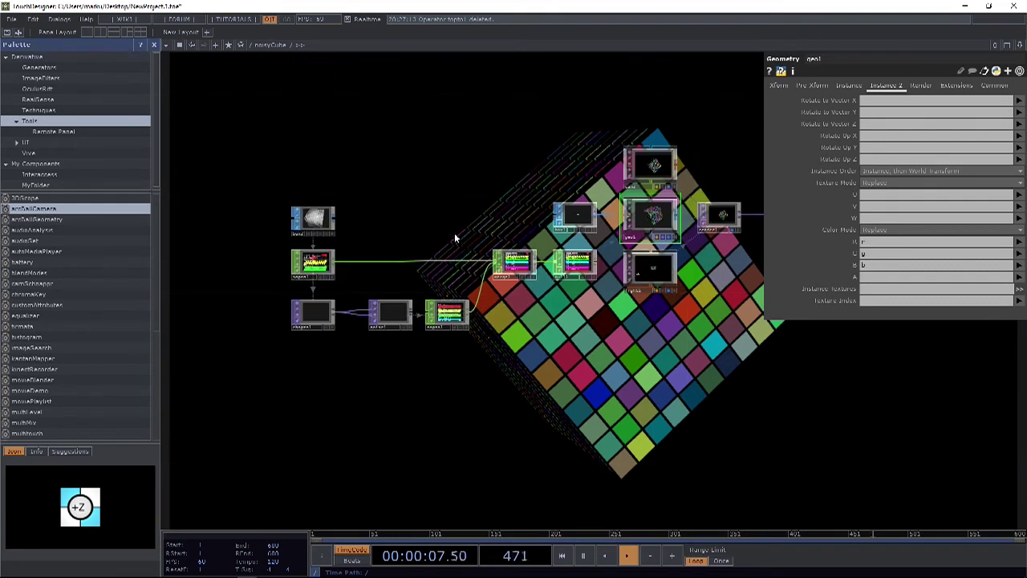
scroll(493, 356, "up", 2)
scroll(506, 382, "down", 2)
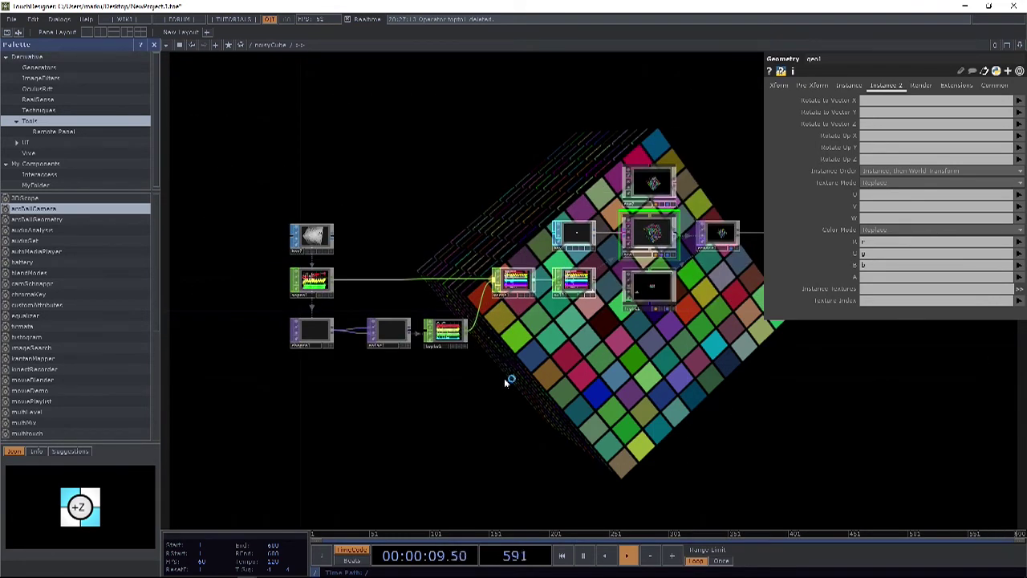
scroll(544, 418, "up", 2)
scroll(482, 425, "down", 2)
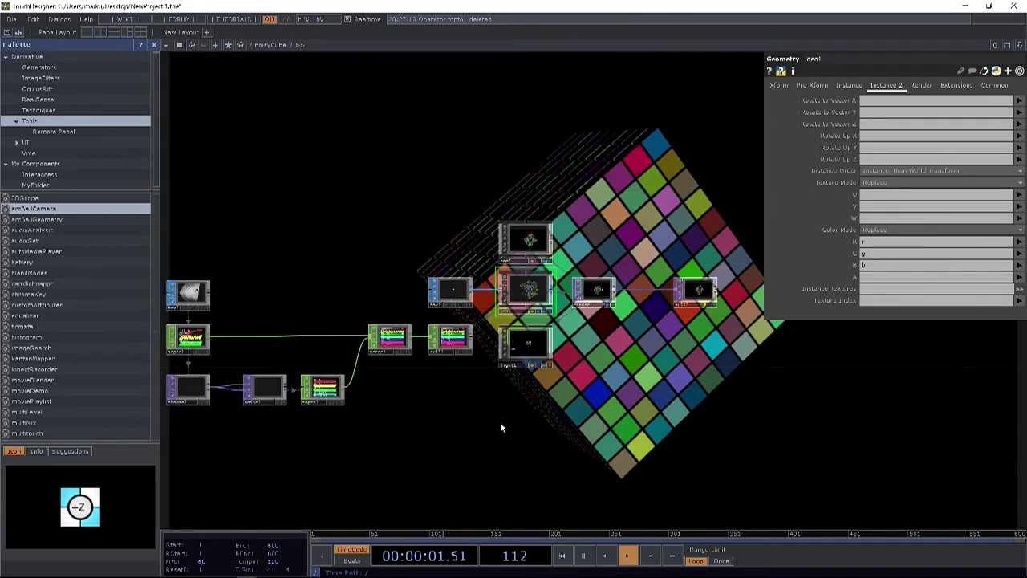
left_click_drag(500, 423, 630, 403)
left_click_drag(624, 470, 539, 346)
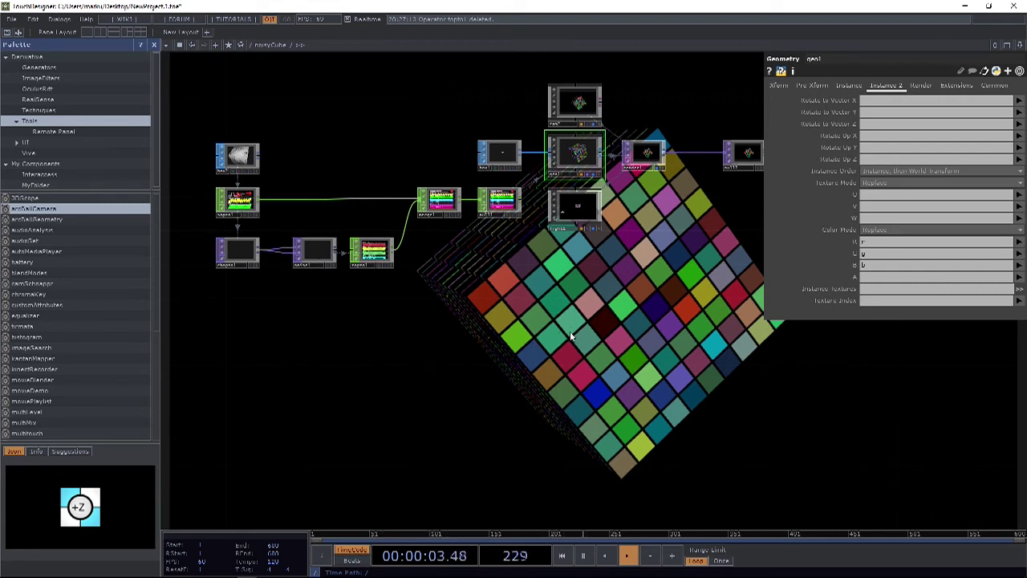
scroll(624, 303, "up", 2)
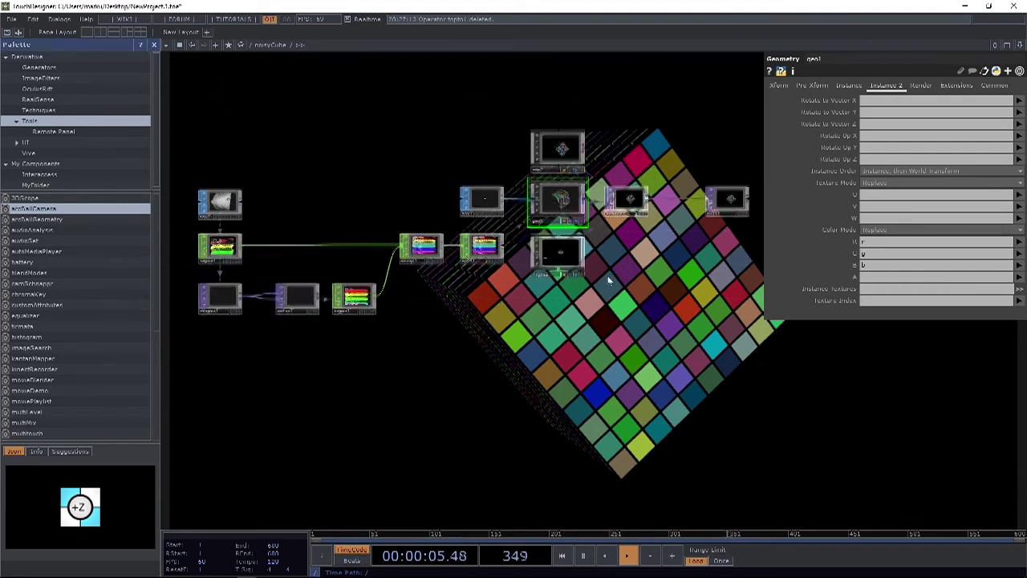
scroll(556, 210, "up", 2)
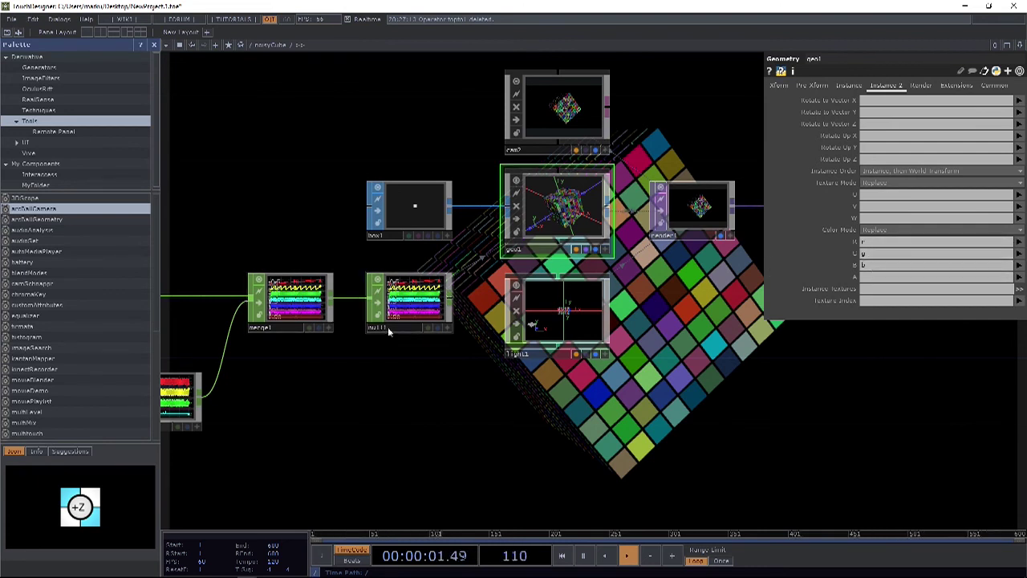
Step: Examine null1's colour channels alongside geo1's instance colour assignments
scroll(408, 305, "up", 3)
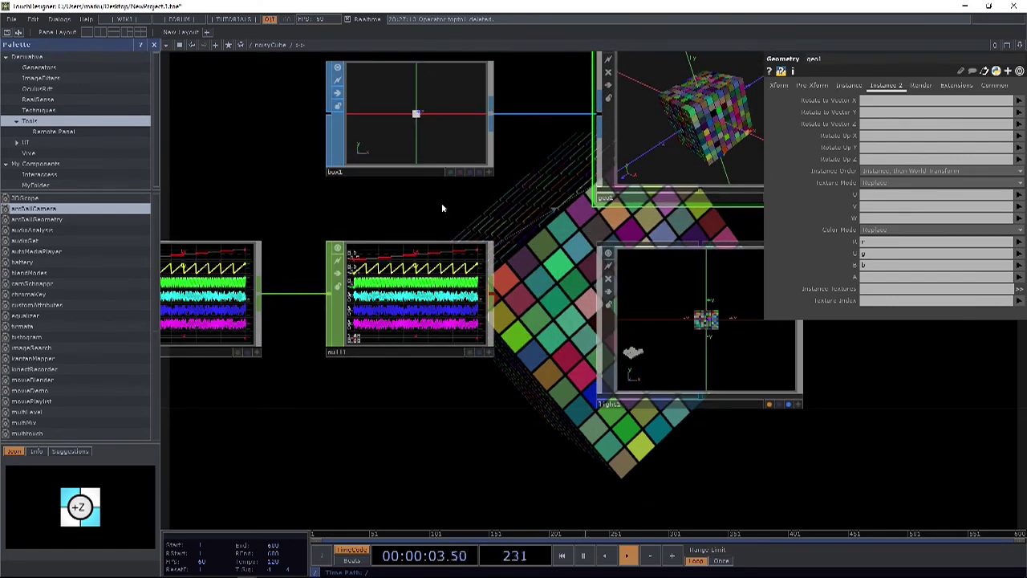
scroll(305, 293, "up", 5)
scroll(389, 448, "down", 3)
scroll(359, 431, "up", 2)
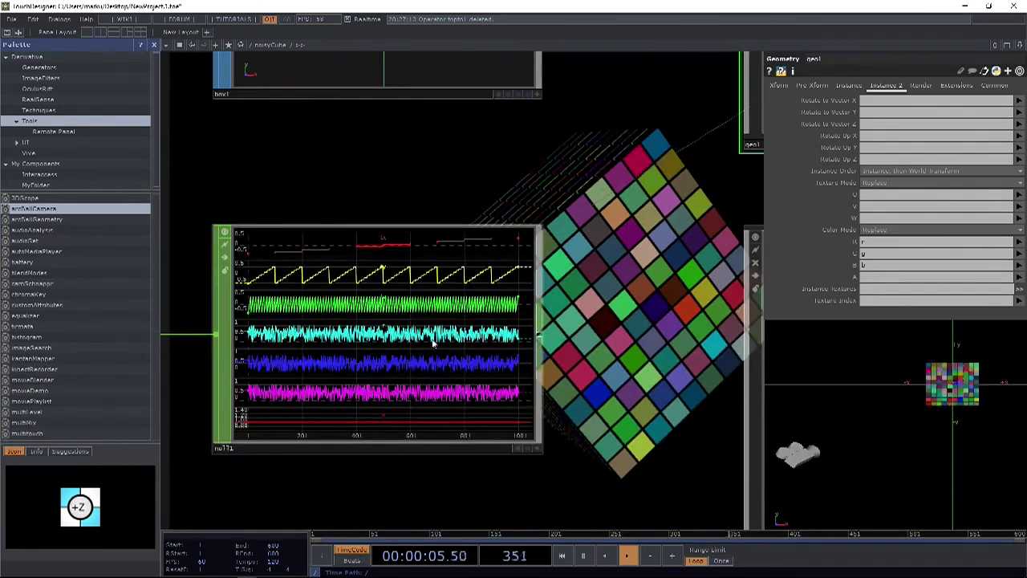
scroll(357, 325, "down", 5)
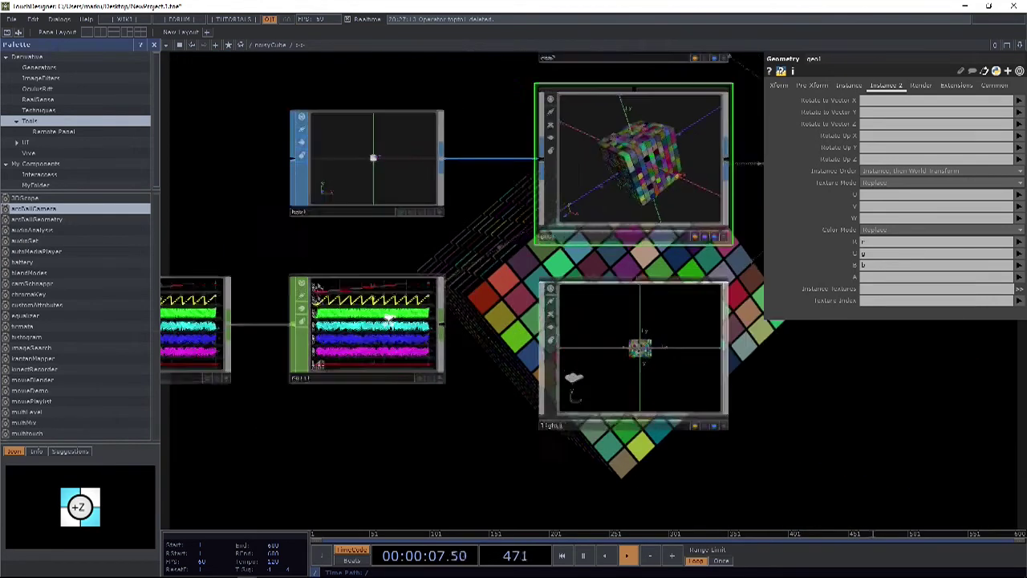
left_click(882, 242)
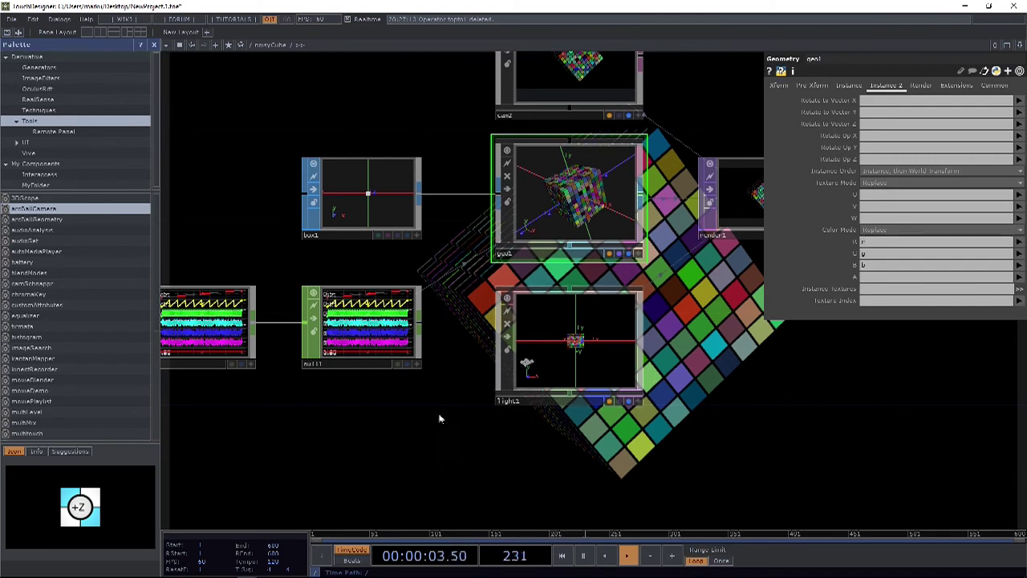
Step: Set the period of noise1 to 9 to smooth the colour variation across the cube
scroll(441, 415, "down", 3)
scroll(566, 282, "down", 1)
scroll(496, 392, "down", 2)
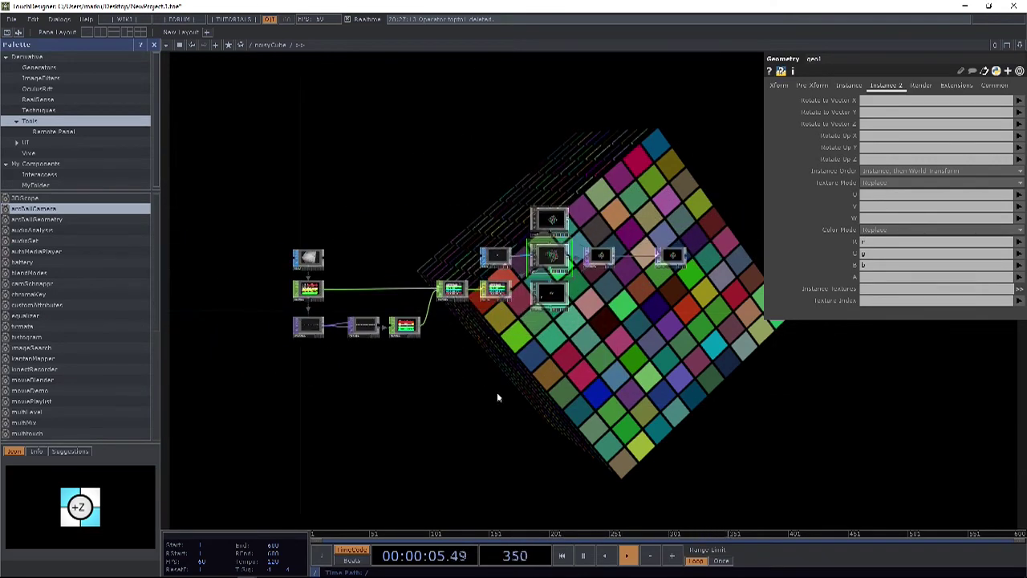
scroll(442, 339, "up", 5)
left_click(322, 312)
scroll(323, 325, "down", 2)
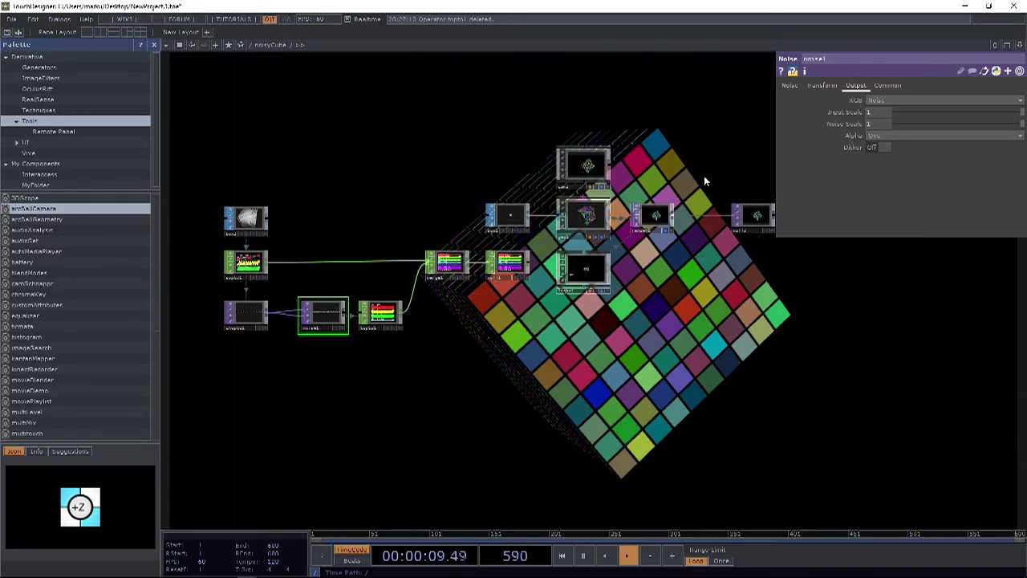
left_click(789, 85)
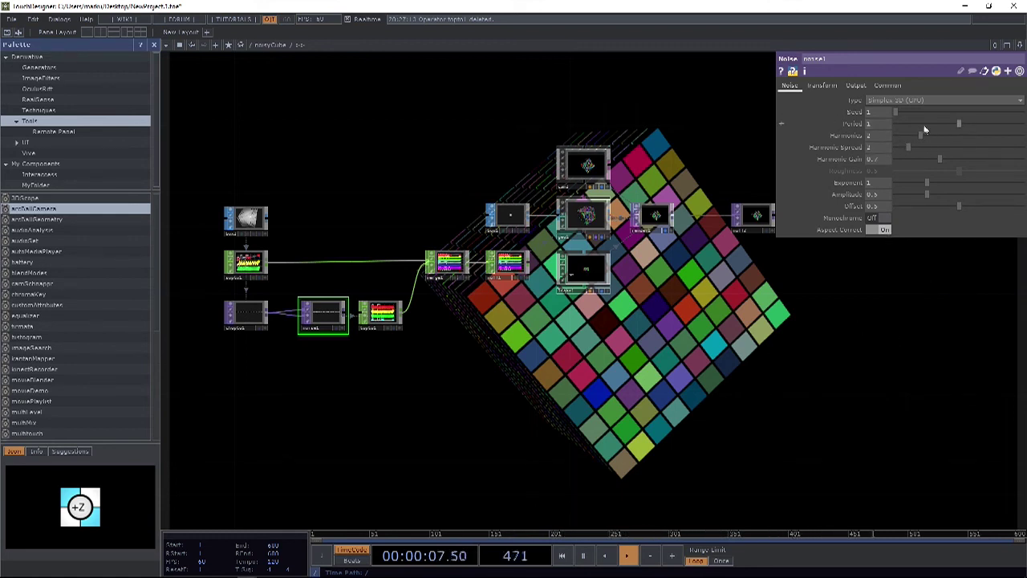
middle_click_drag(885, 124, 859, 105)
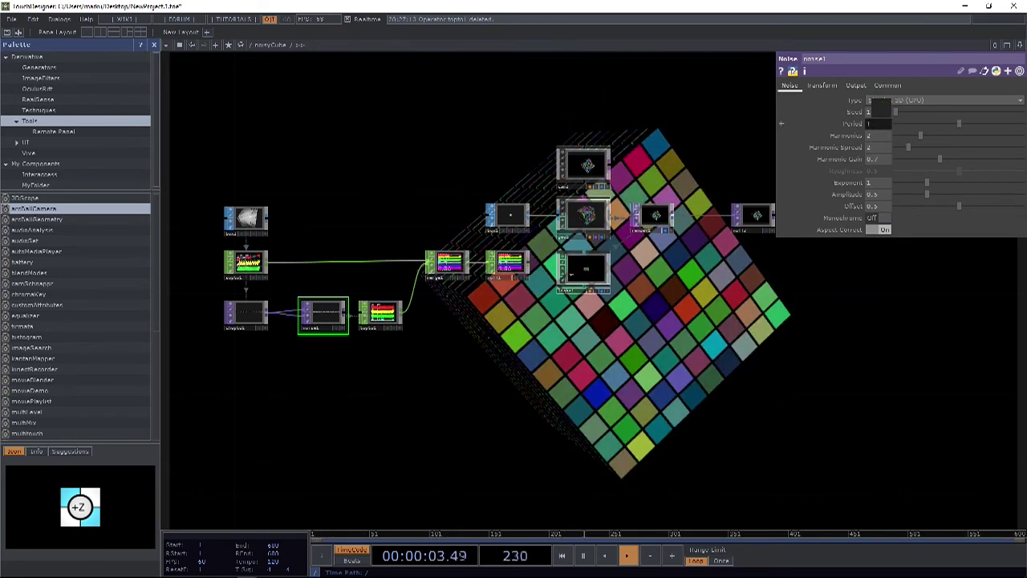
middle_click_drag(879, 124, 883, 106)
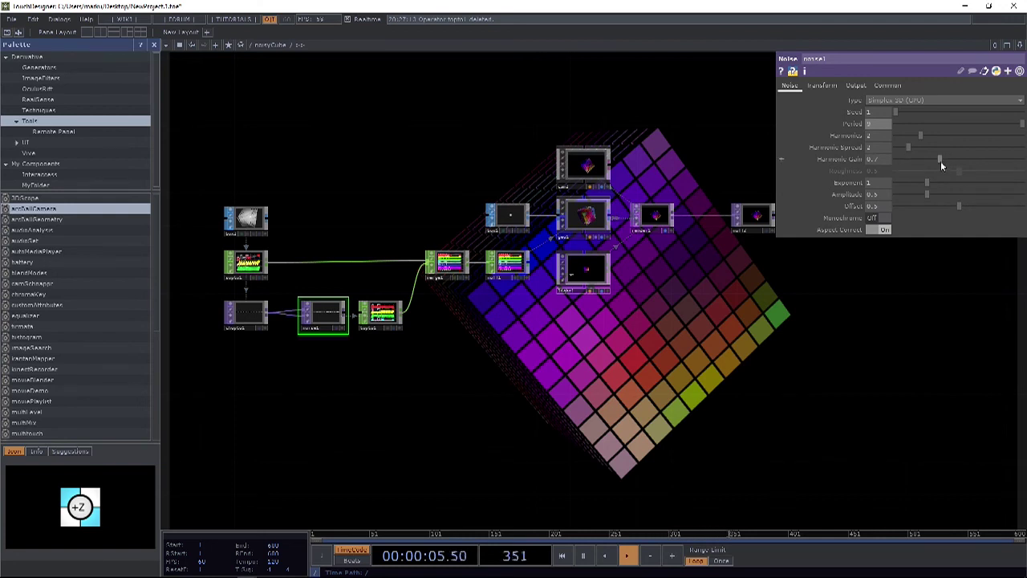
Step: Set the harmonic gain of noise1 to 1
mouse_move(940, 159)
left_mouse_down()
mouse_move(1014, 160)
mouse_move(939, 164)
mouse_move(956, 162)
left_mouse_up()
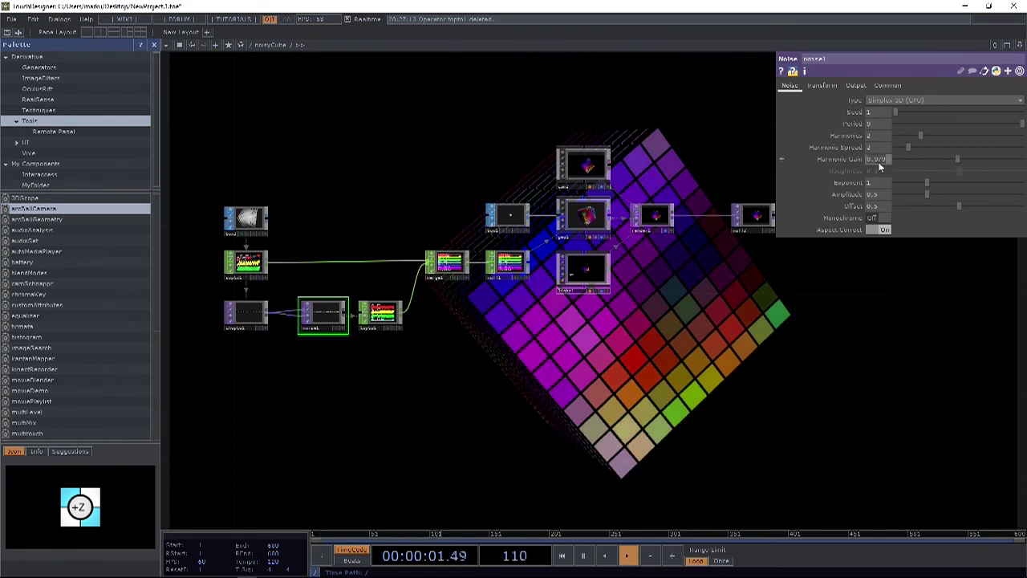
type("1")
key("Return")
Step: Try shifting the colour pattern by changing noise1's translate values and undo the shifts
scroll(683, 289, "down", 3)
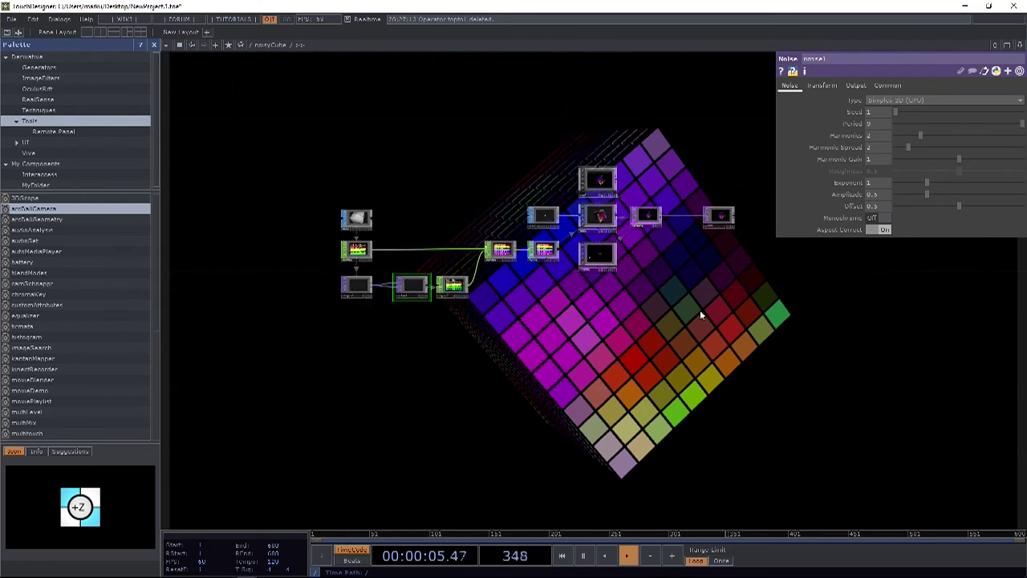
scroll(773, 329, "up", 1)
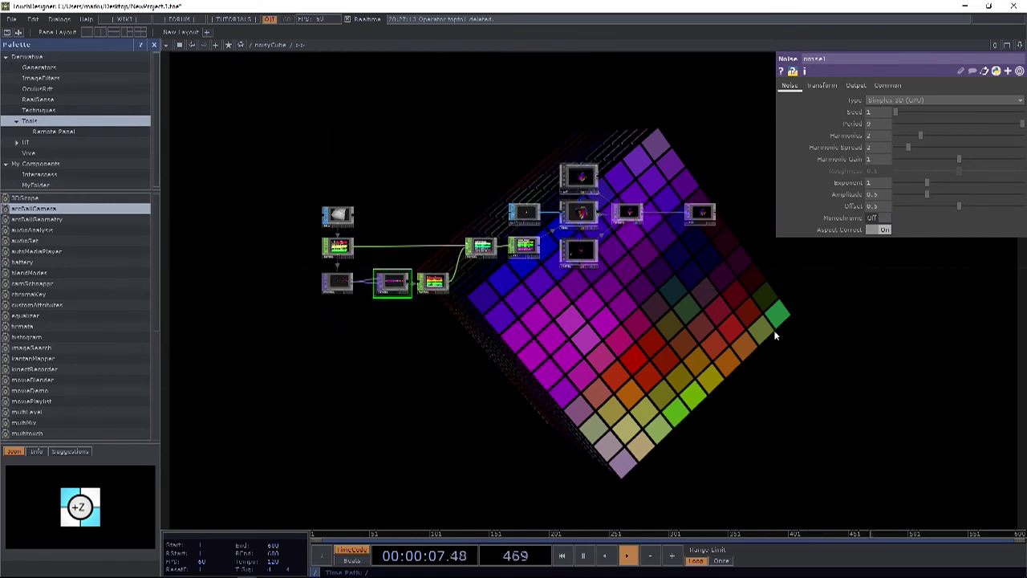
left_click(821, 85)
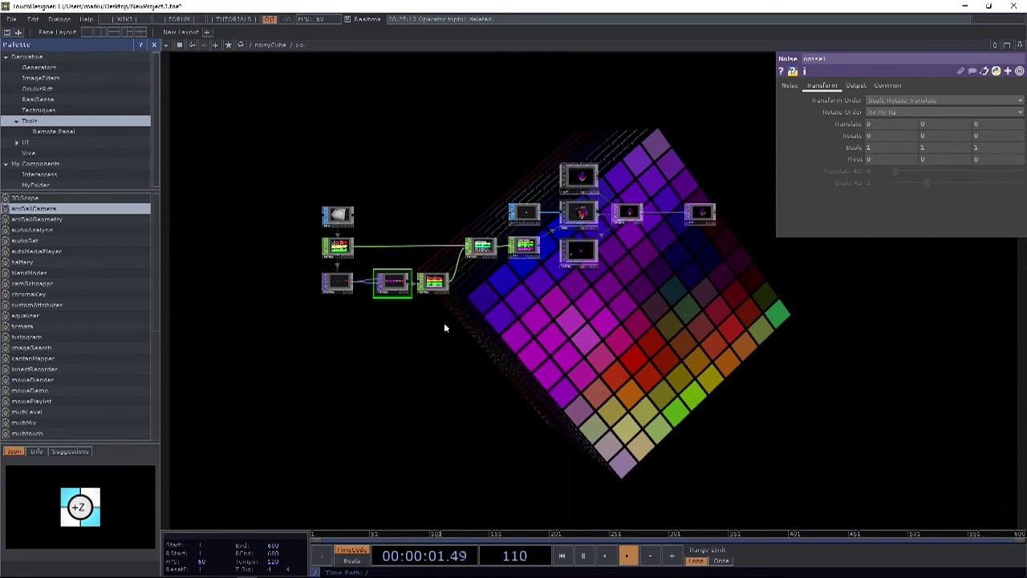
scroll(403, 291, "up", 4)
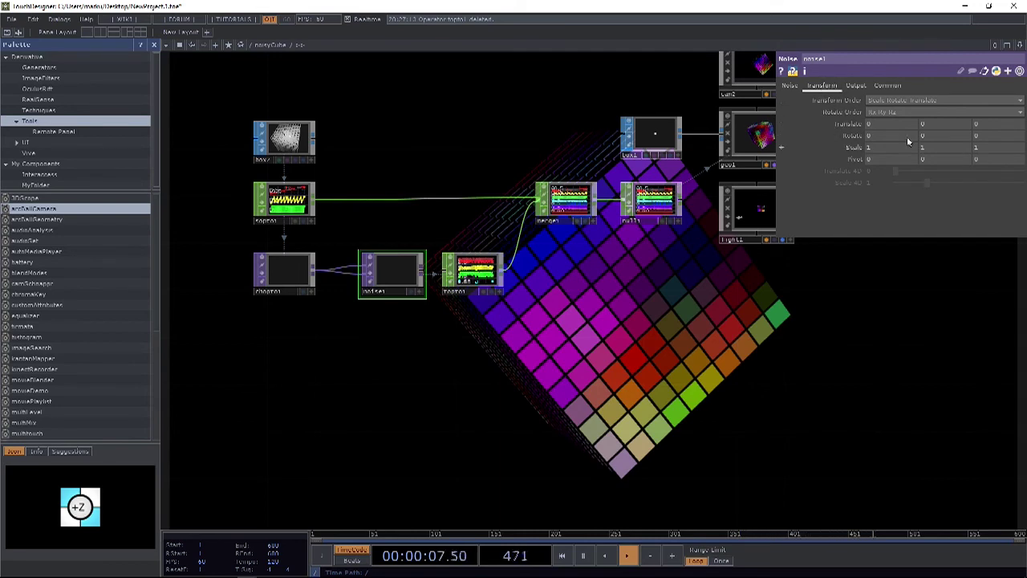
middle_click_drag(873, 125, 875, 109)
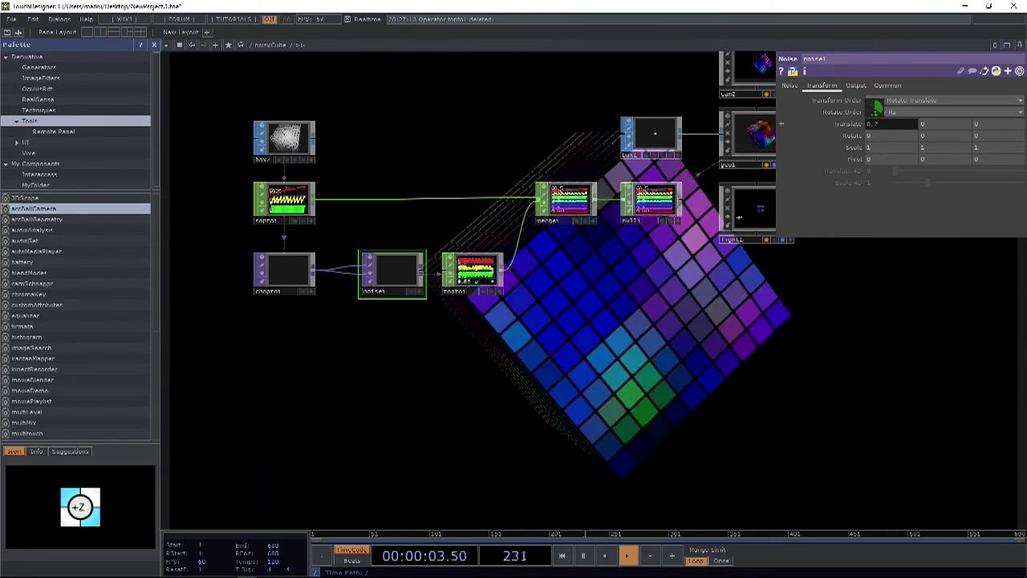
key("ctrl+z")
left_click_drag(937, 128, 936, 107)
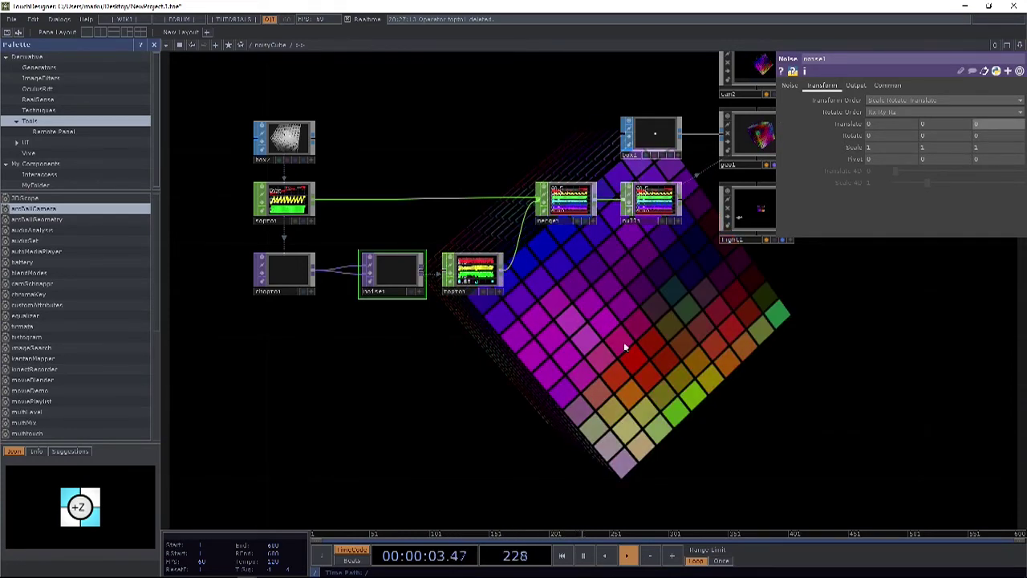
Step: Add a Constant CHOP below chopto1, set its chan1 to 1 and leave room beside it for another operator
left_click_drag(419, 300, 485, 206)
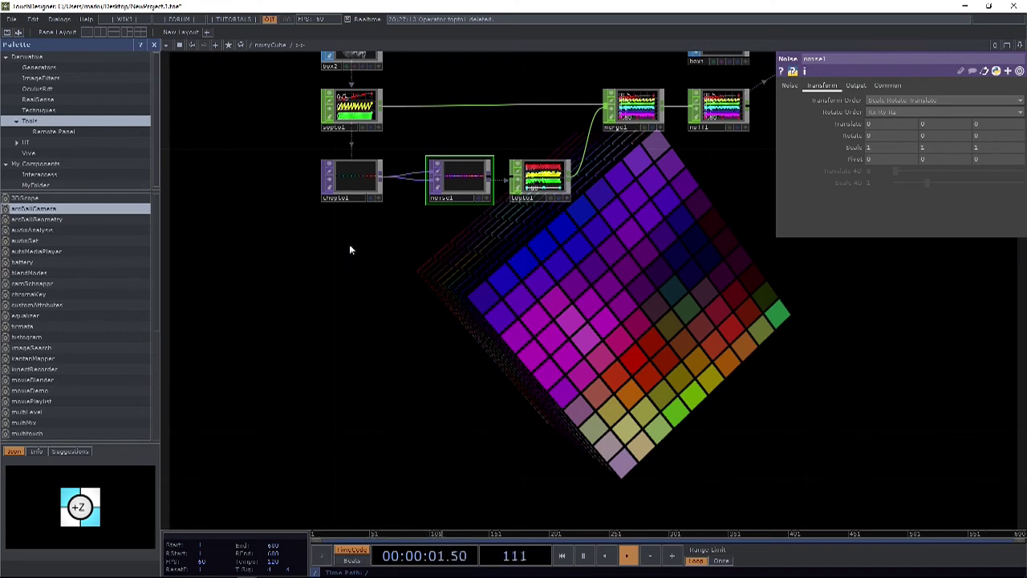
key("Tab")
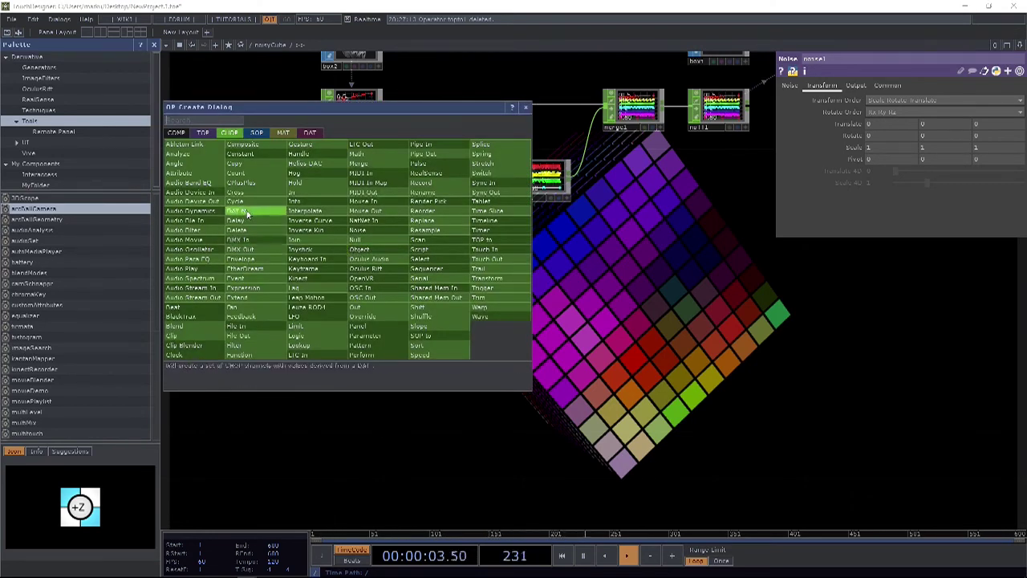
left_click(259, 157)
left_click(352, 280)
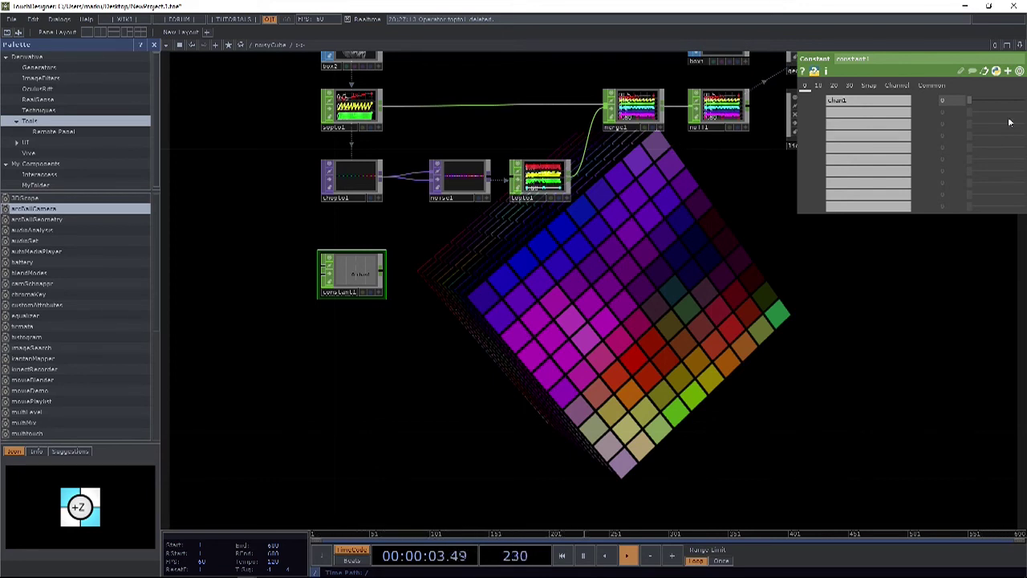
left_click_drag(990, 112, 979, 281)
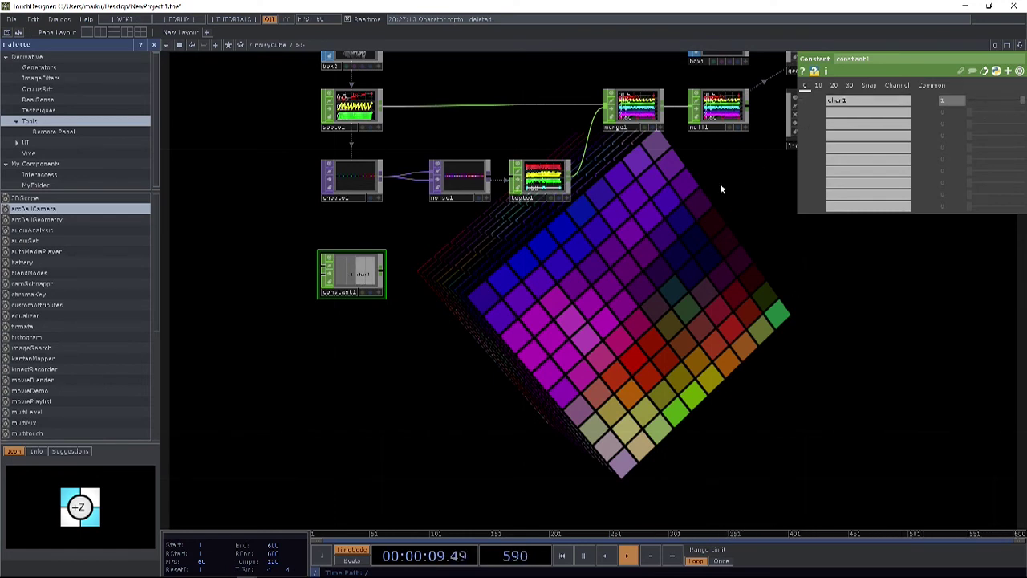
left_click_drag(382, 250, 302, 251)
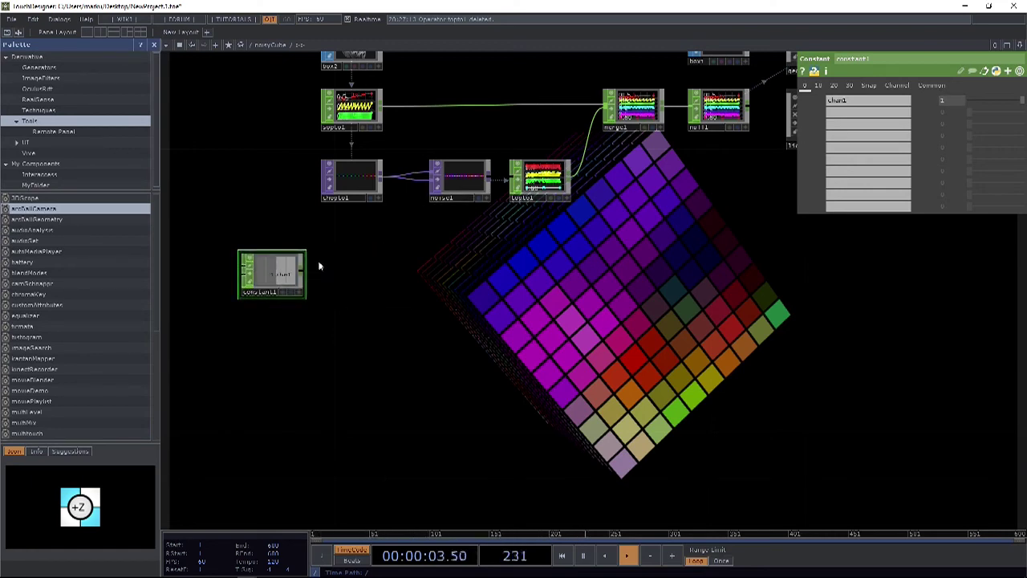
Step: Add a Speed CHOP connected to the output of constant1
scroll(321, 305, "up", 3)
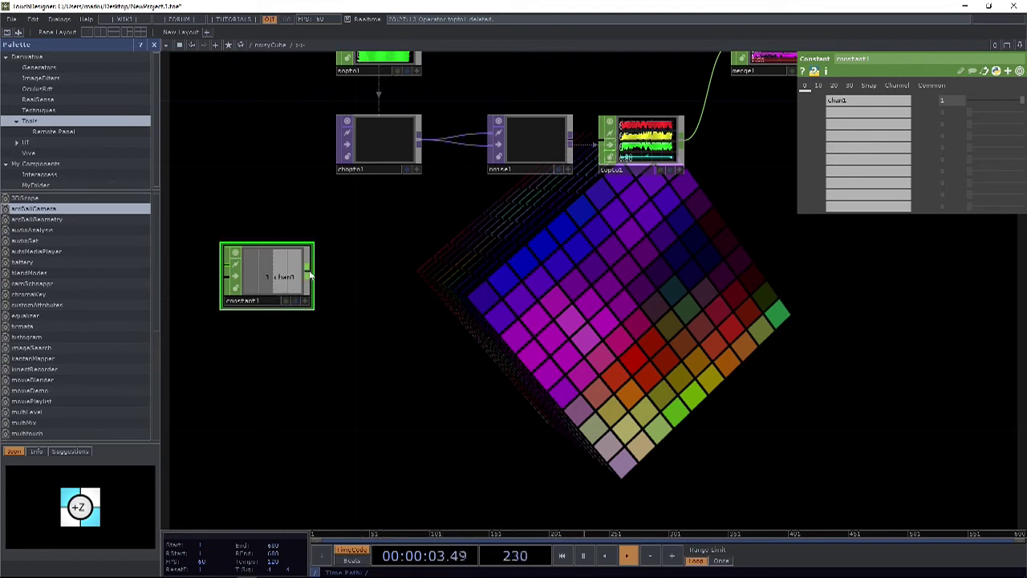
right_click(309, 275)
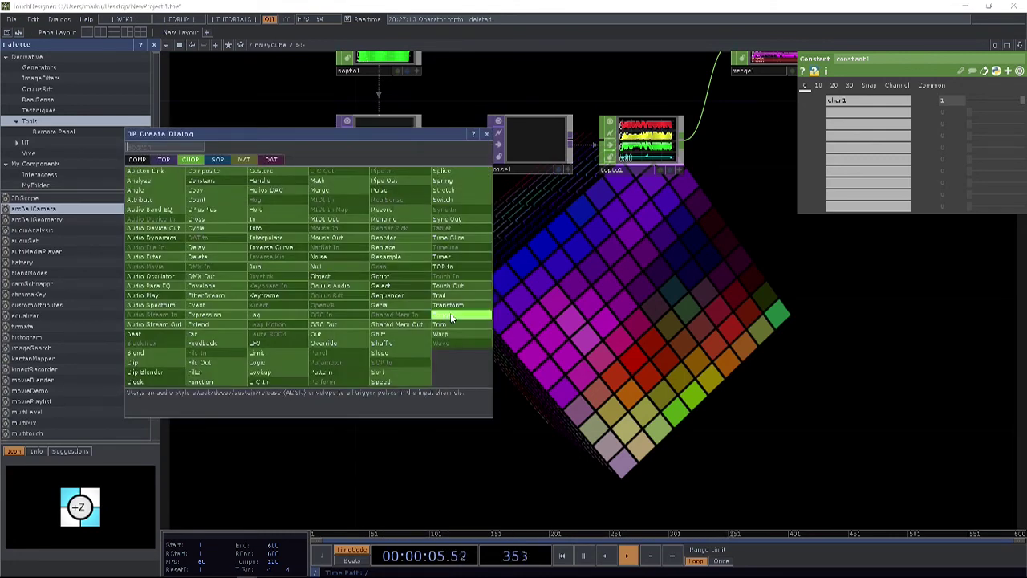
type("speed")
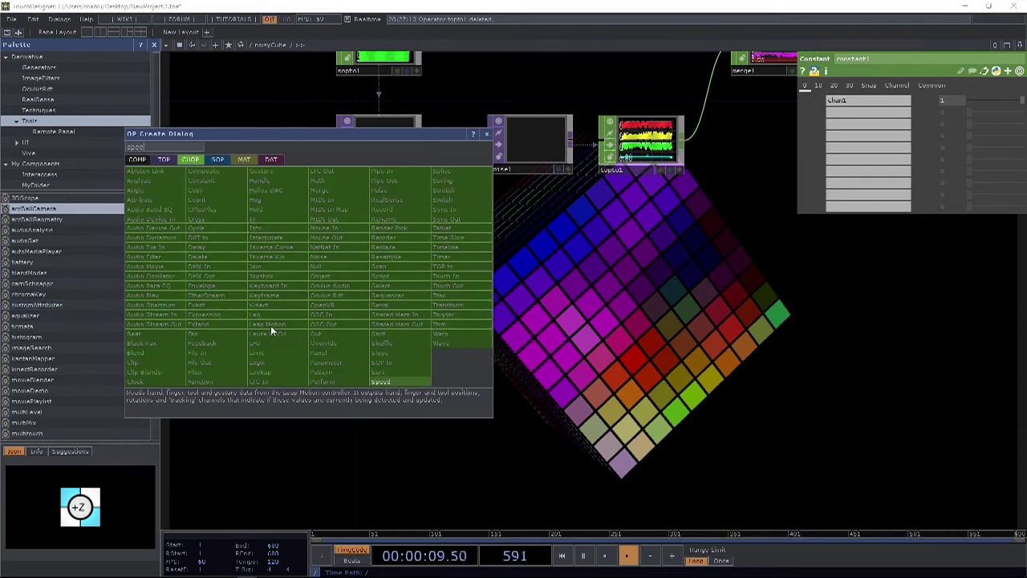
left_click(403, 386)
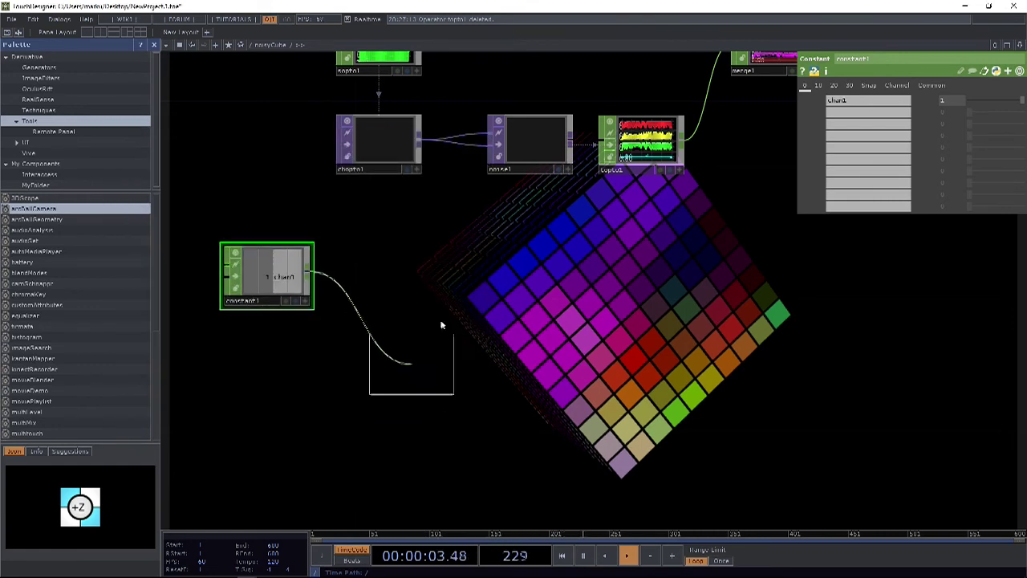
left_click(410, 277)
scroll(369, 339, "up", 5)
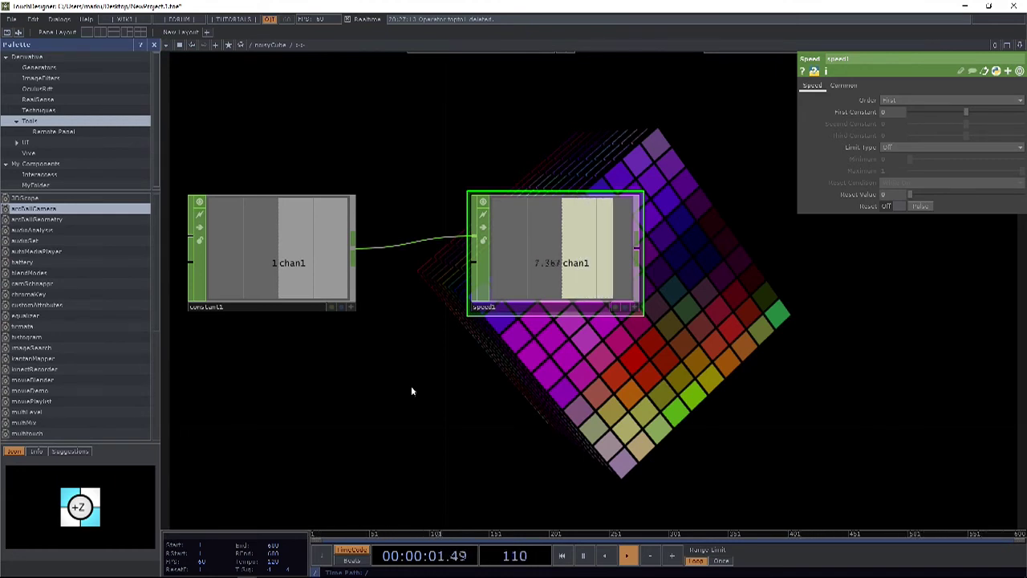
Step: Set chan1 of constant1 to 0.11 to slow the speed ramp
left_click(265, 246)
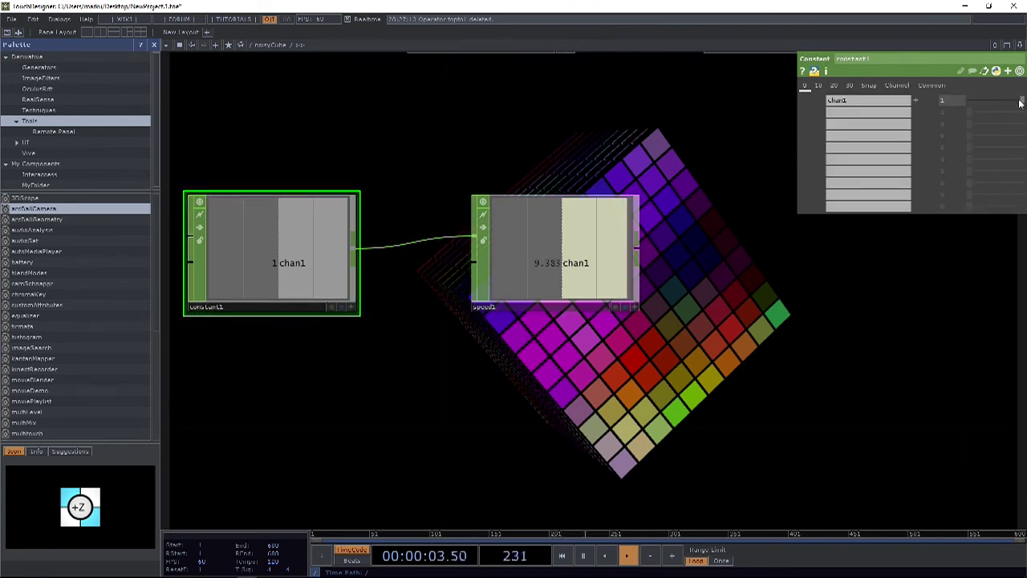
left_click_drag(1019, 102, 976, 111)
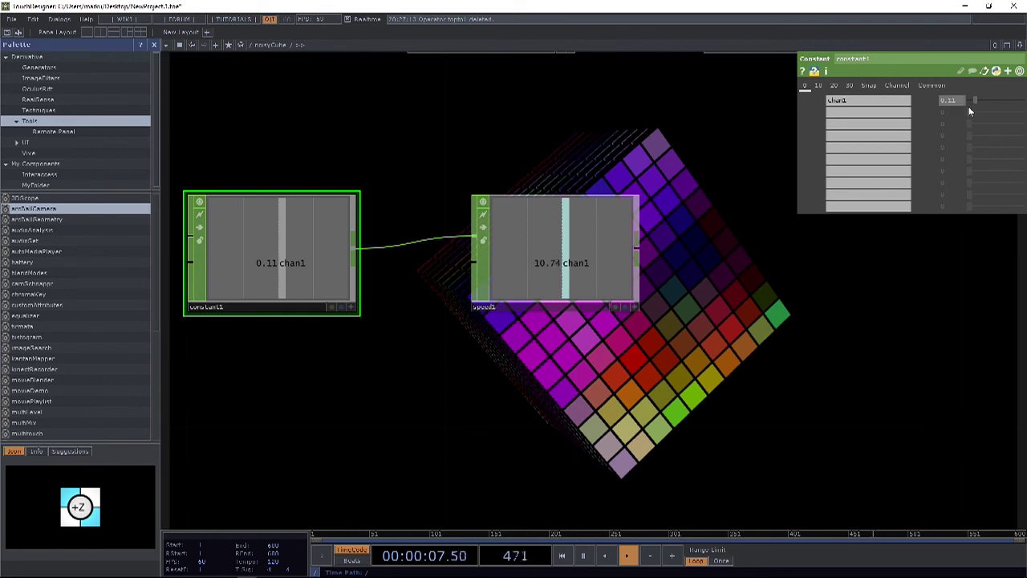
middle_click_drag(948, 104, 975, 99)
Step: Add a Null CHOP connected to the output of speed1, below noise1
scroll(582, 375, "down", 4)
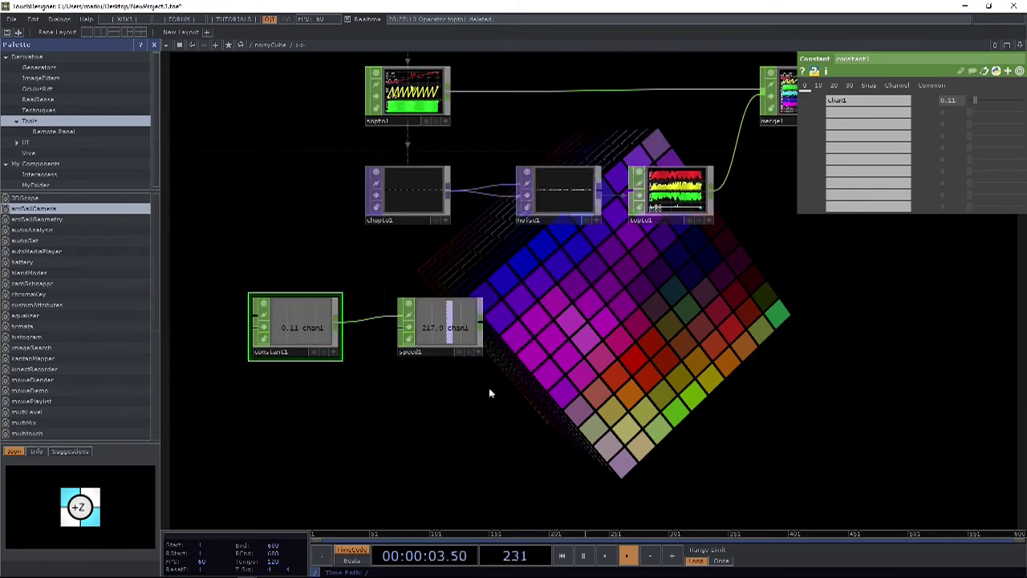
right_click(482, 327)
type("n")
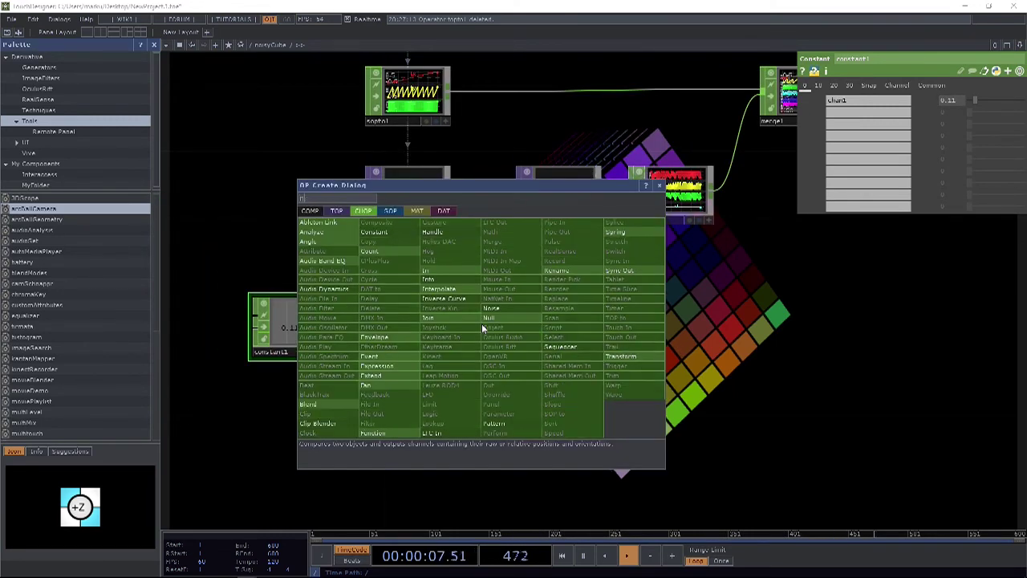
left_click(492, 325)
left_click(574, 329)
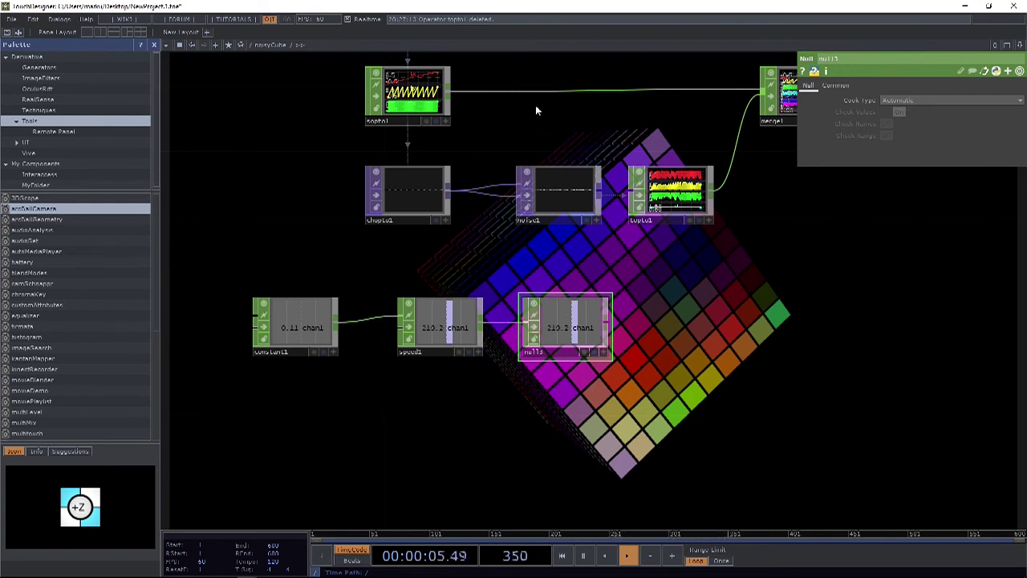
Step: Show noise1's transform parameters and even out the spacing of constant1, speed1 and null3 below it
left_click(567, 198)
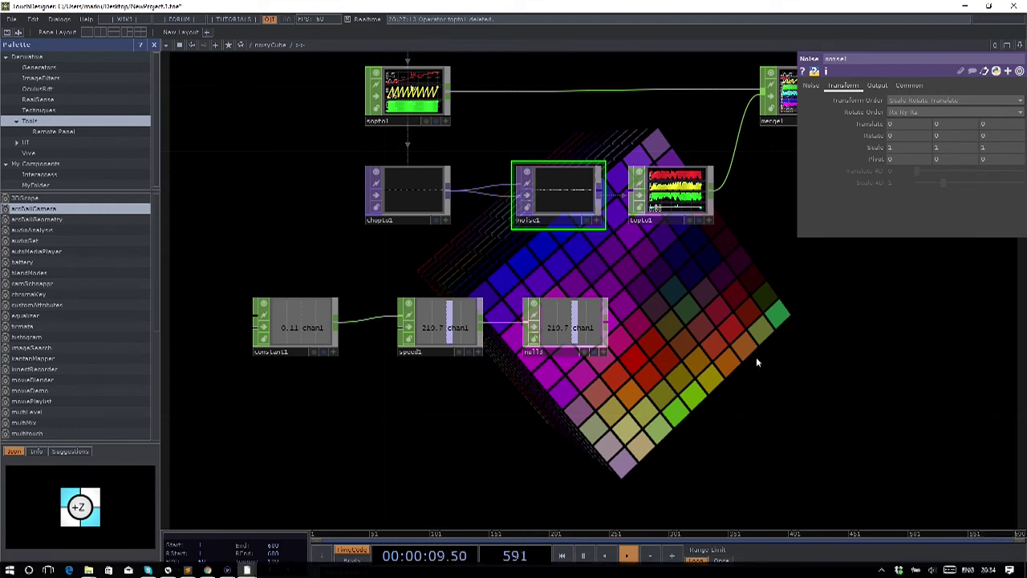
left_click_drag(564, 324, 557, 324)
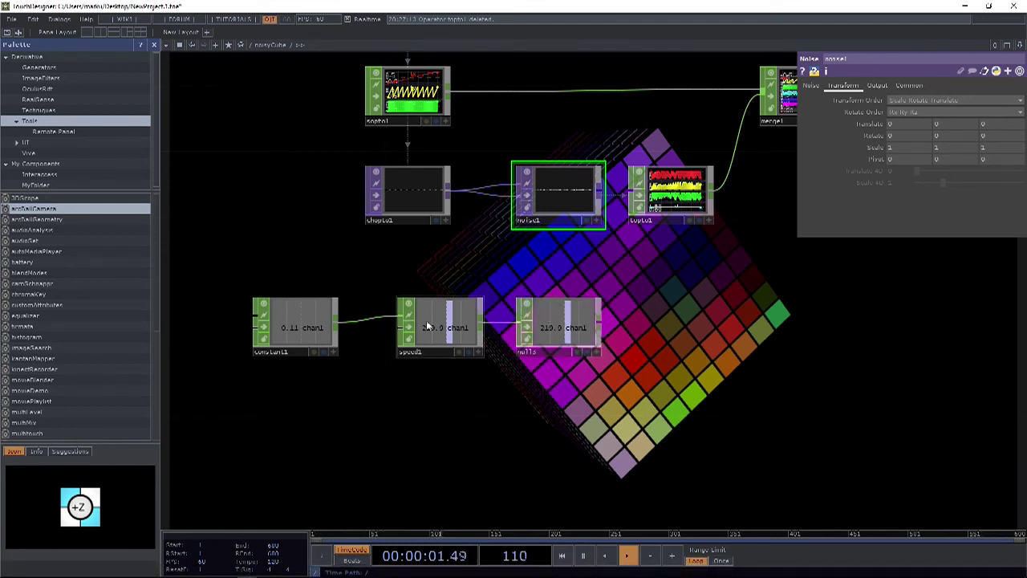
left_click_drag(329, 335, 356, 335)
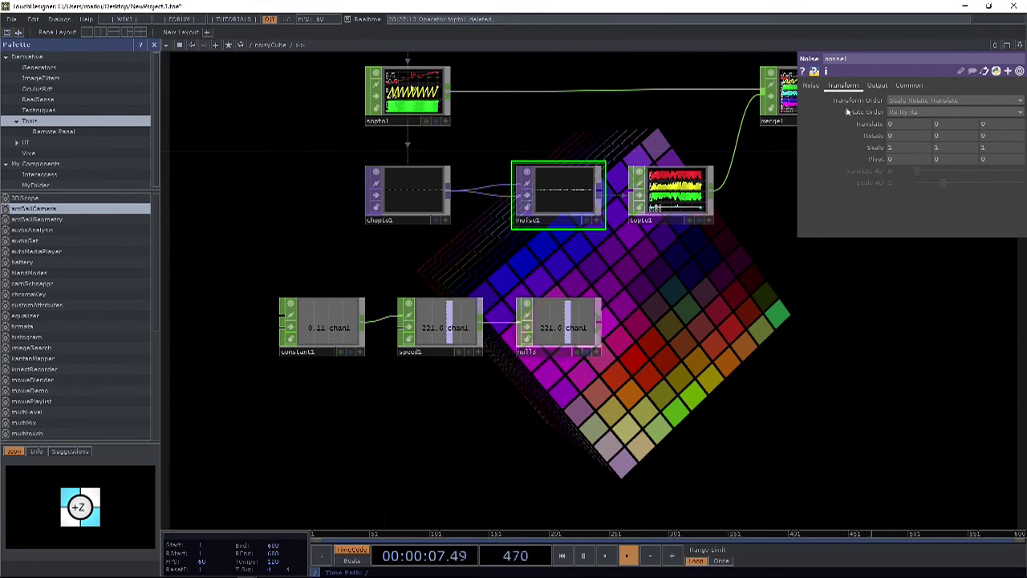
Step: Make null3 viewer-active and export its chan1 to noise1's Z translate with Export CHOP
left_click(596, 354)
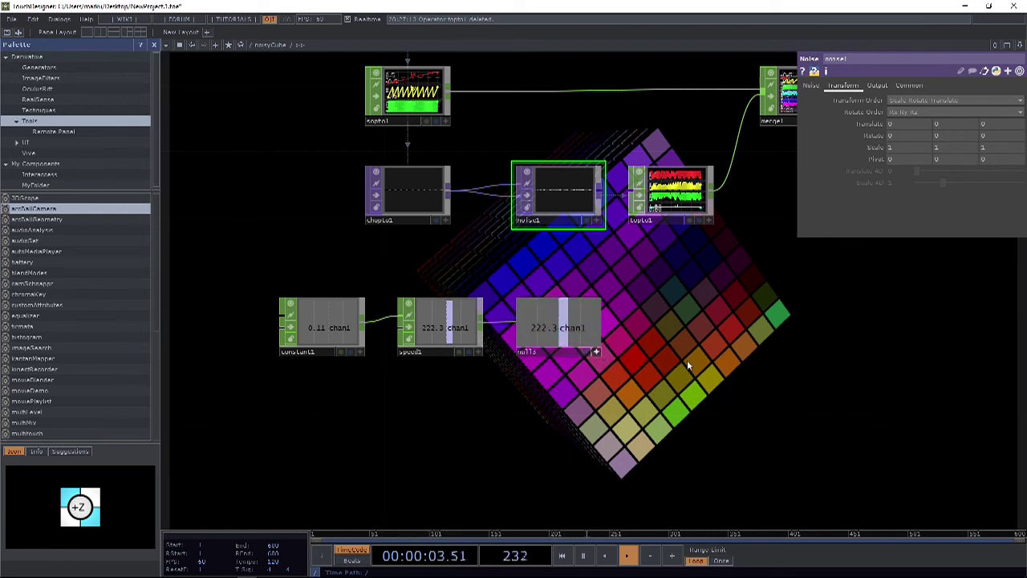
left_click_drag(567, 329, 997, 127)
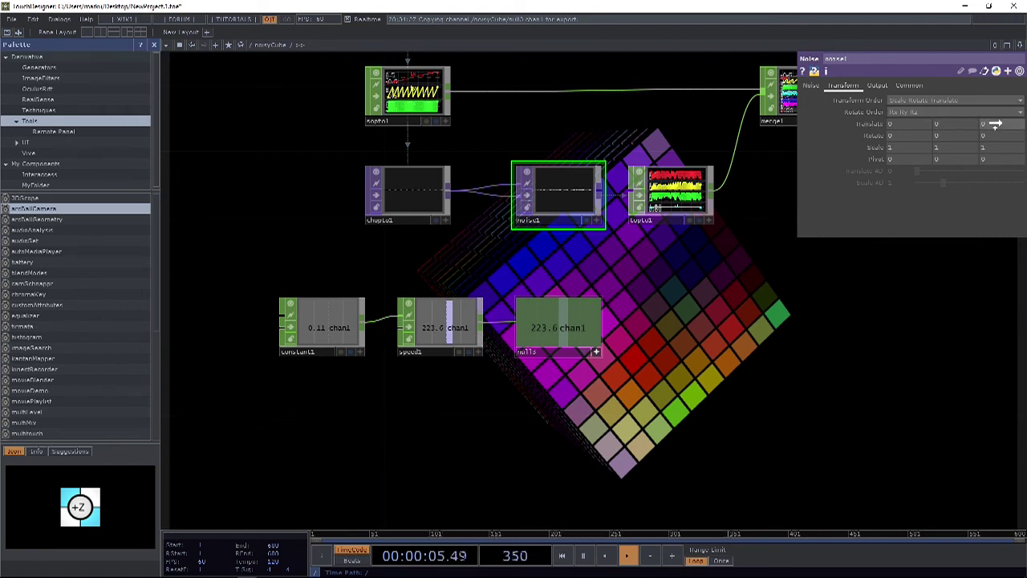
left_click_drag(995, 125, 995, 126)
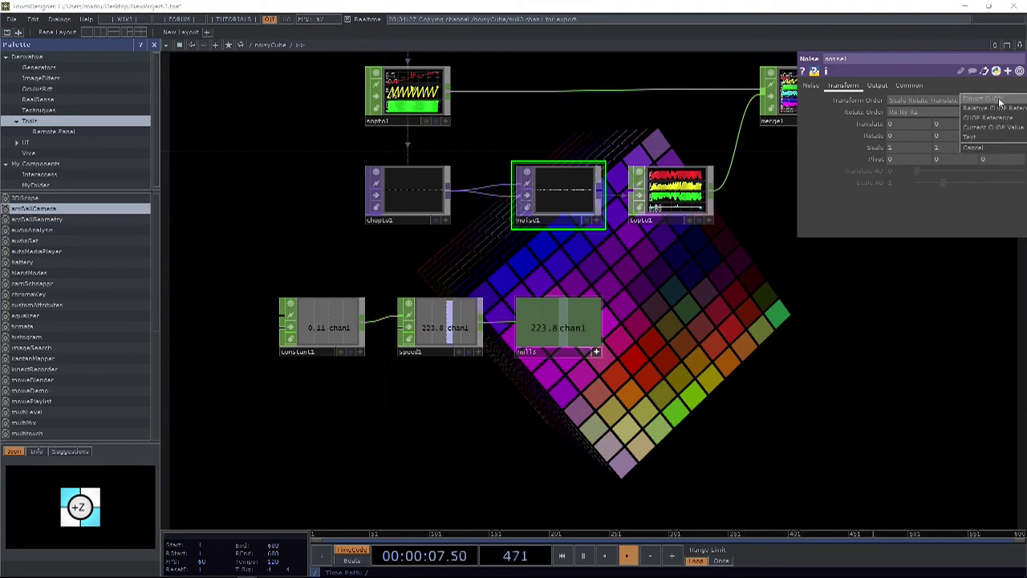
left_click(995, 100)
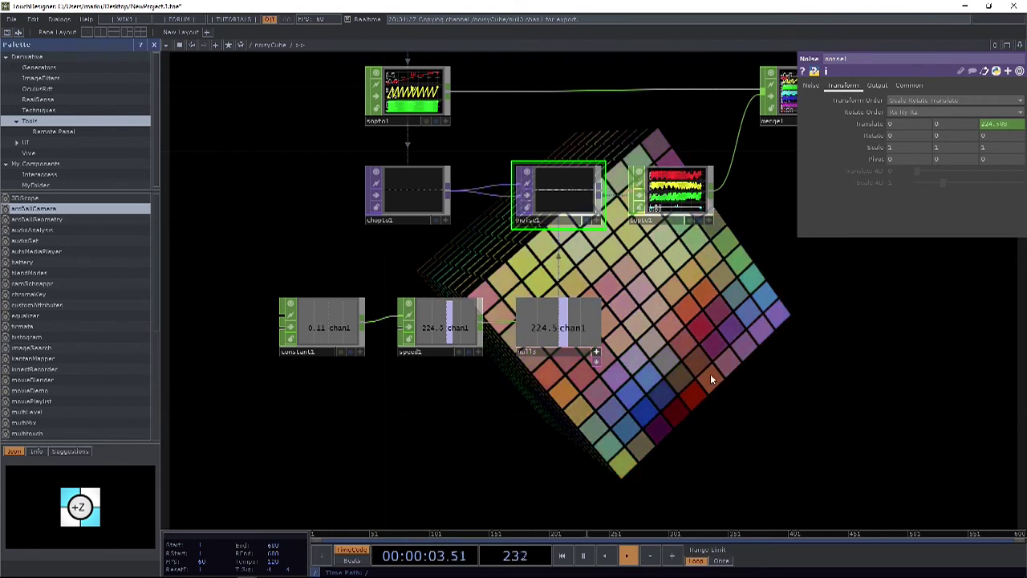
Step: Set chan1 of constant1 to 0.44 to speed up the colour movement
left_click(309, 332)
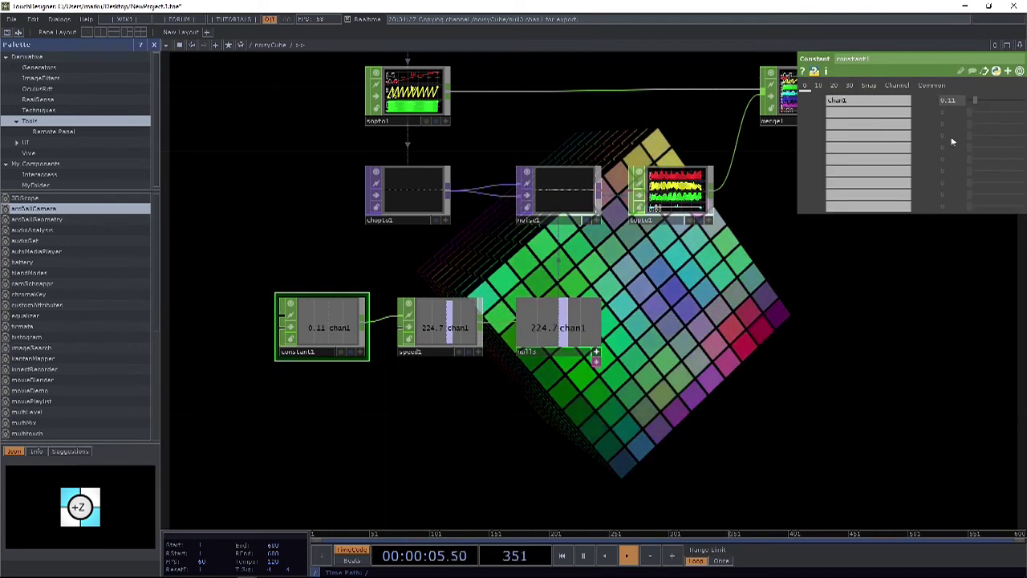
mouse_move(986, 104)
left_mouse_down()
mouse_move(1005, 107)
mouse_move(993, 105)
left_mouse_up()
Step: Preview the animated noise colours on the cube from several angles in the separate noisyCube window
left_click(178, 44)
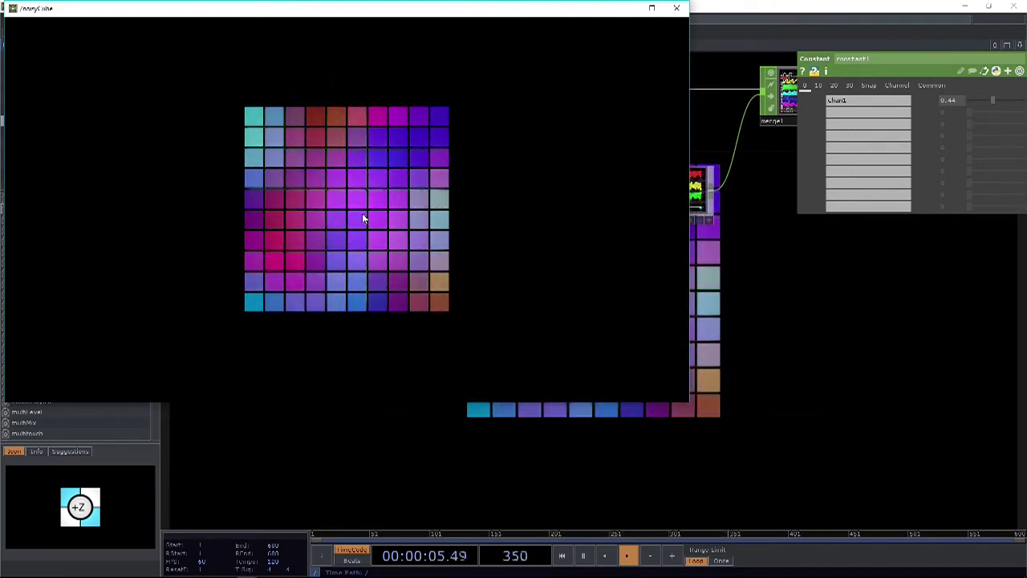
key("Escape")
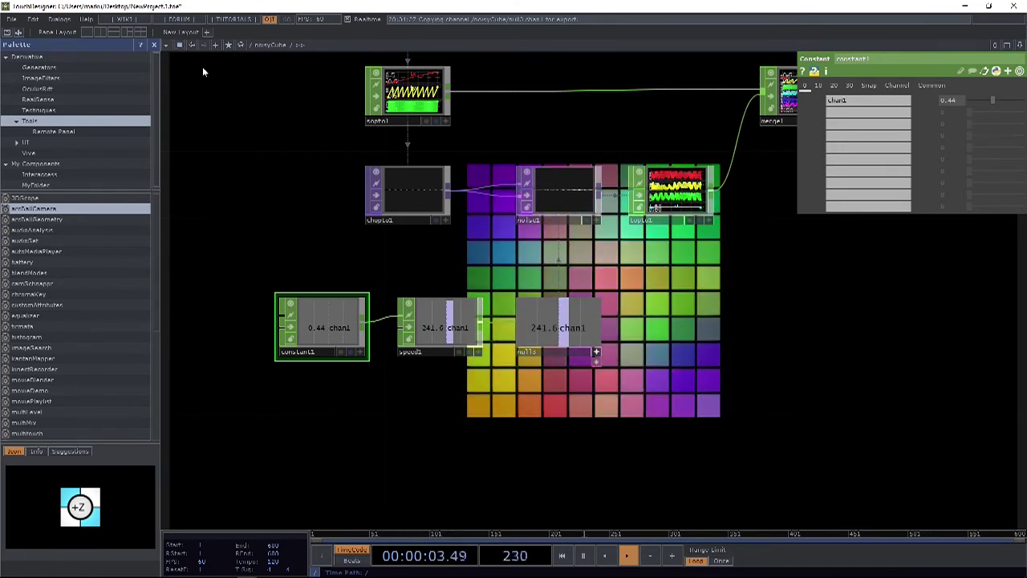
left_click(180, 44)
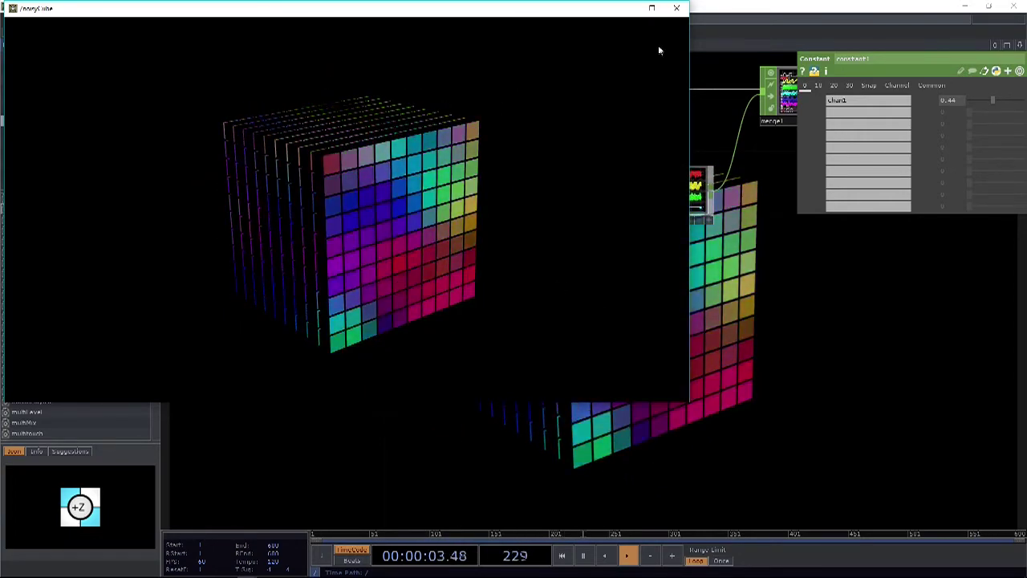
left_click(676, 8)
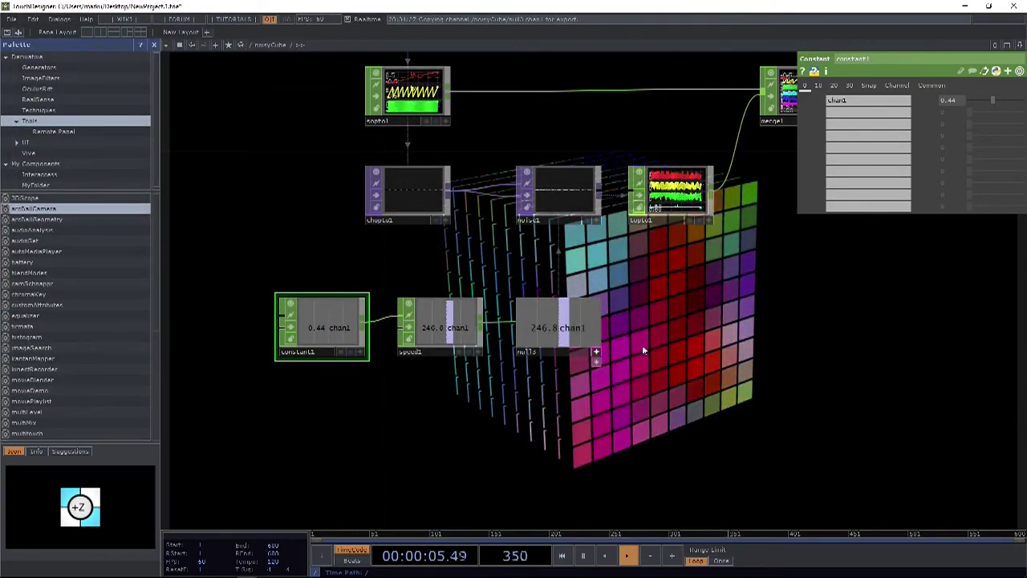
key("h")
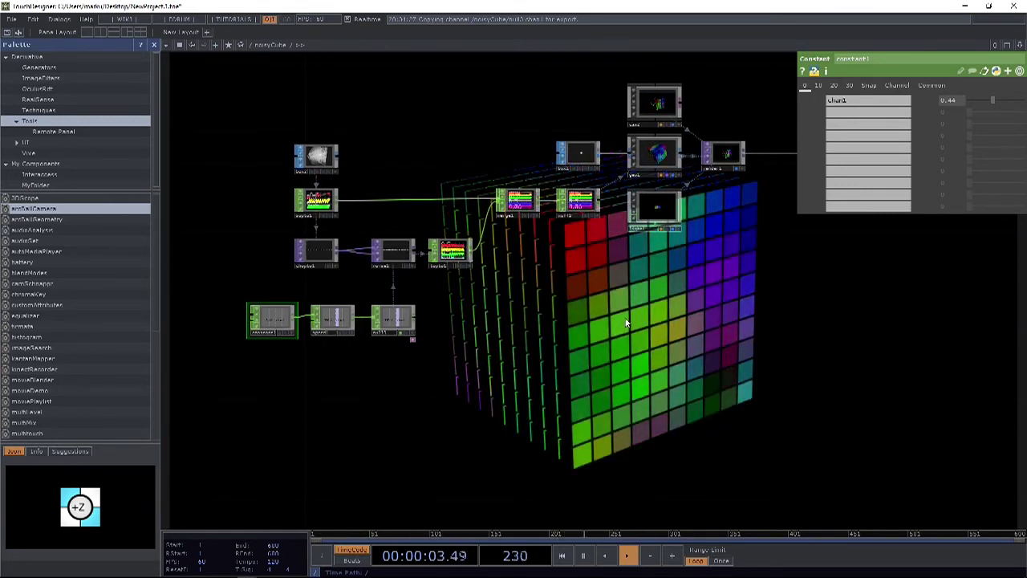
scroll(399, 286, "up", 4)
scroll(399, 285, "down", 6)
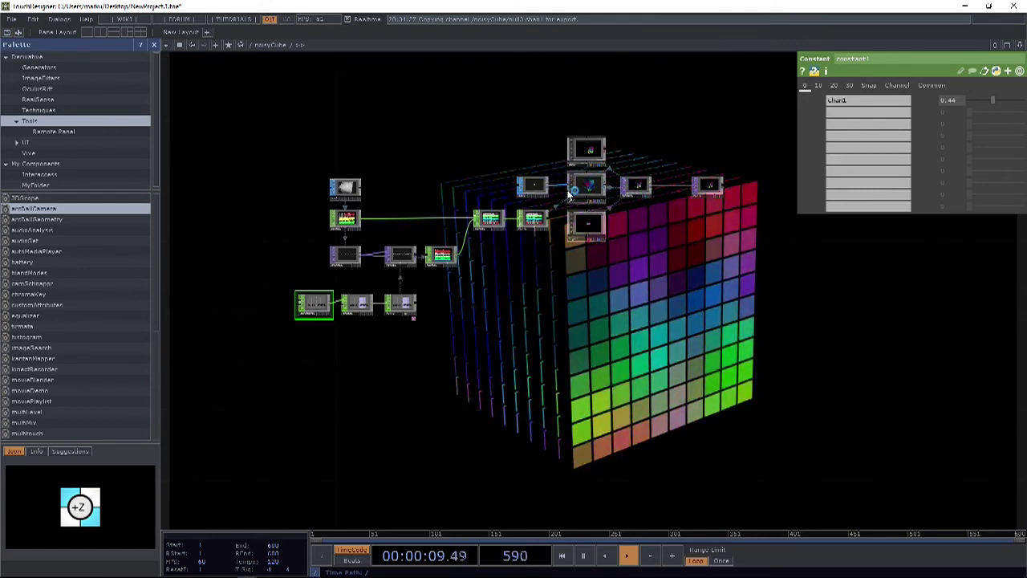
Step: Switch geo1's Render flag off and back on to compare the rendered cube
scroll(639, 203, "up", 3)
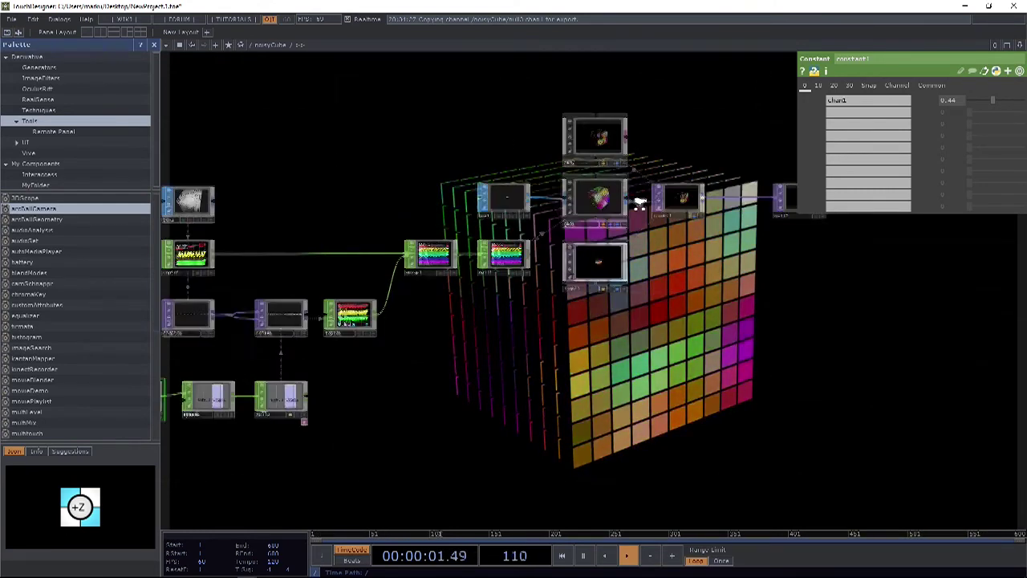
scroll(640, 203, "up", 3)
scroll(678, 283, "up", 4)
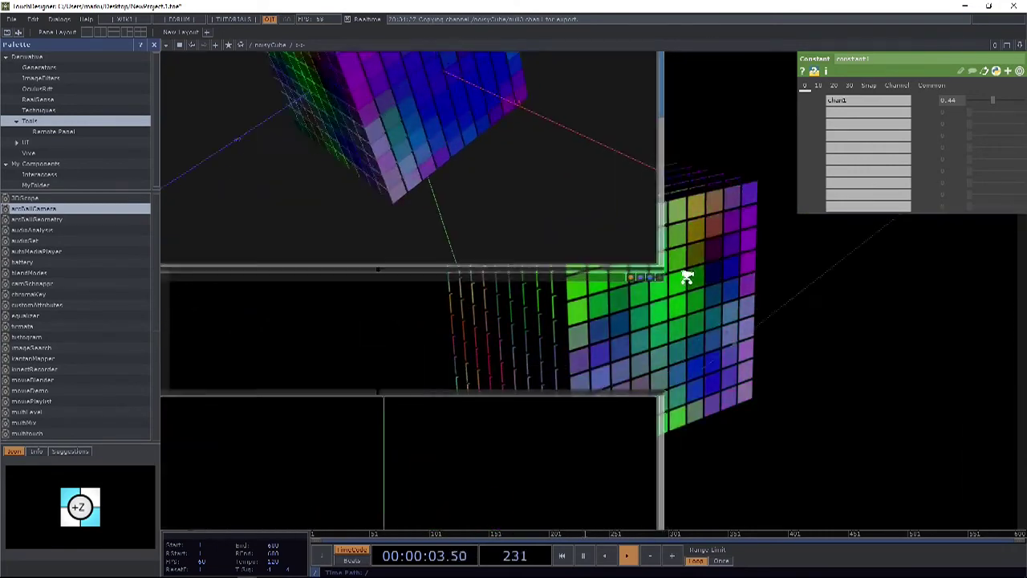
scroll(601, 301, "down", 5)
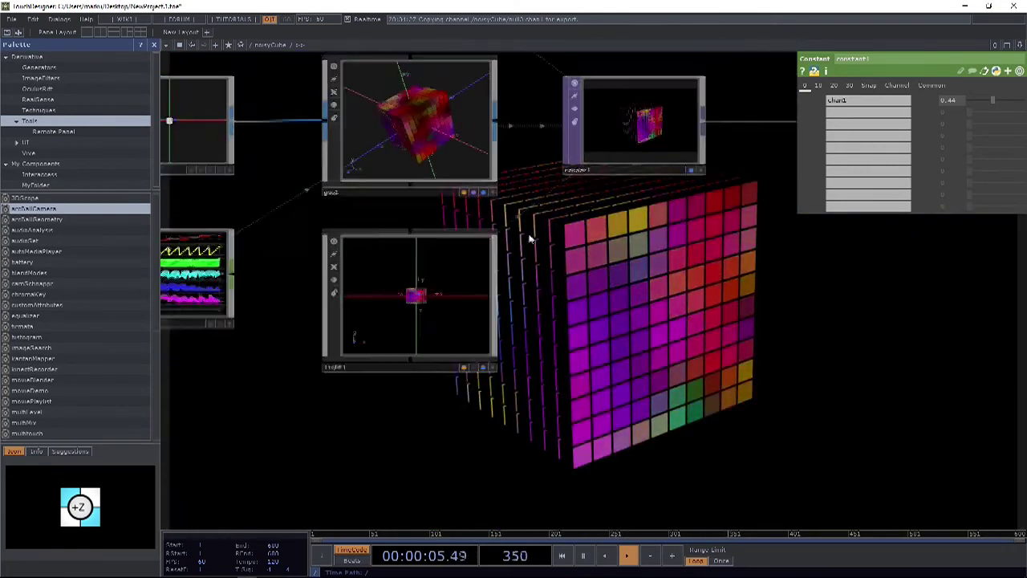
scroll(529, 239, "down", 2)
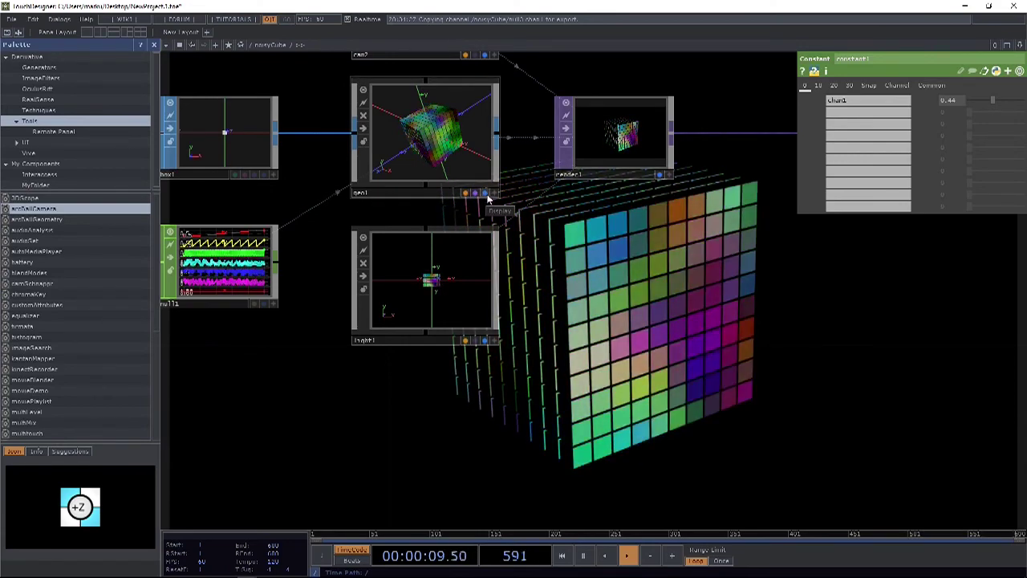
left_click_drag(545, 219, 457, 166)
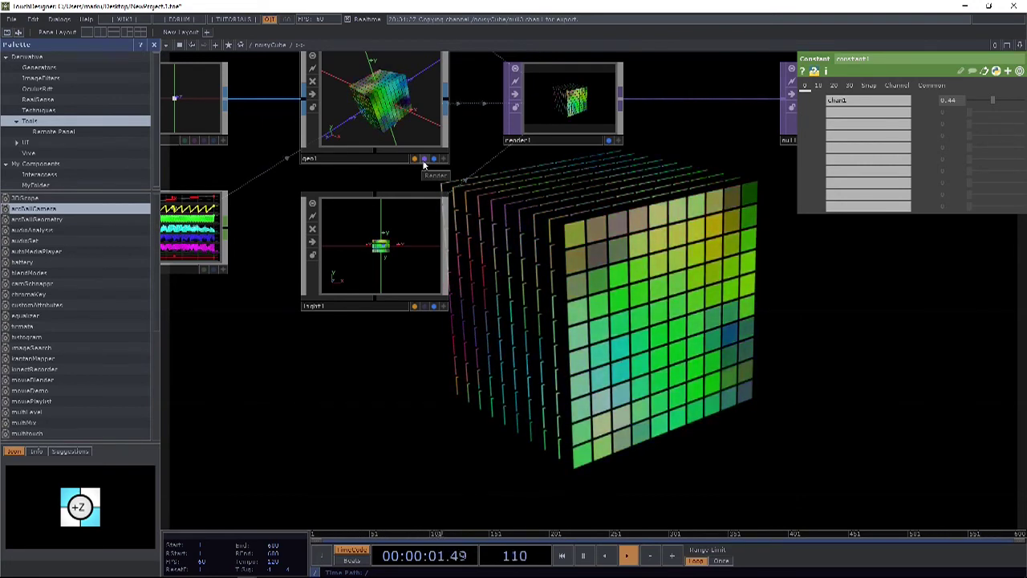
left_click(426, 161)
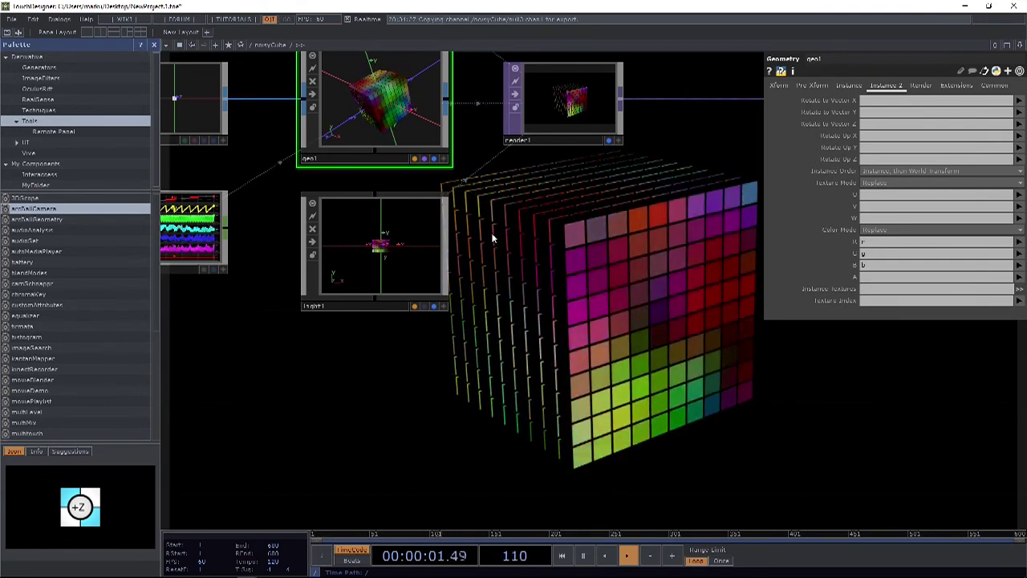
left_click(425, 159)
left_click_drag(520, 232, 540, 224)
scroll(408, 201, "up", 5)
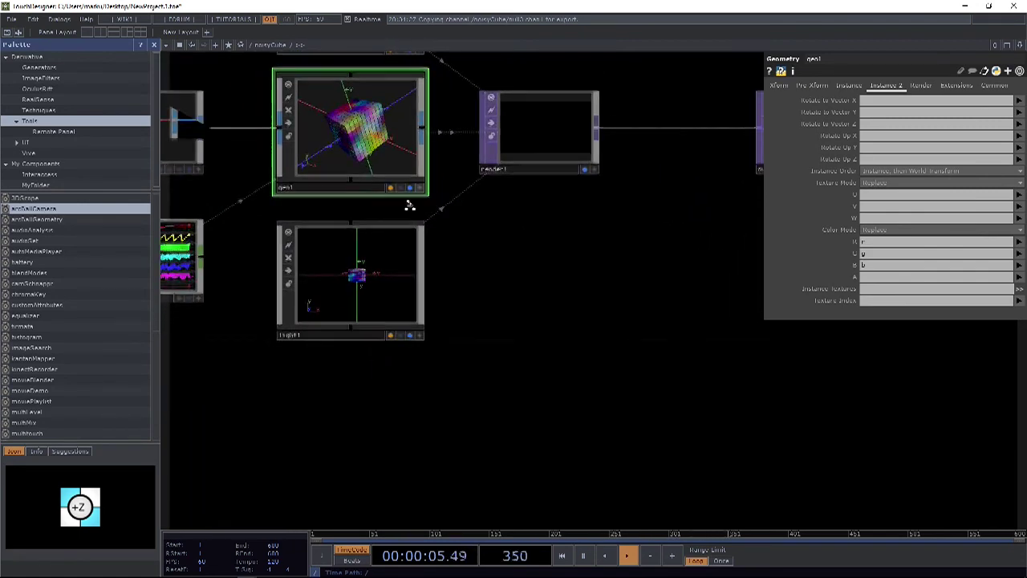
left_click(420, 176)
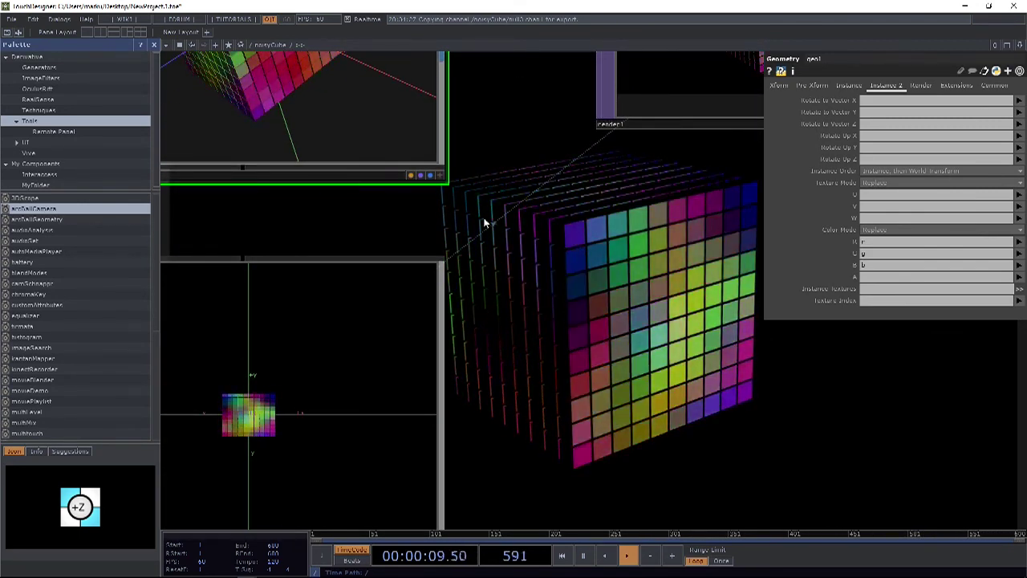
Step: Go inside geo1 and examine the Render and Display flags on its out1 operator, then return to noisyCube
scroll(444, 245, "down", 3)
scroll(446, 301, "down", 4)
scroll(442, 307, "up", 3)
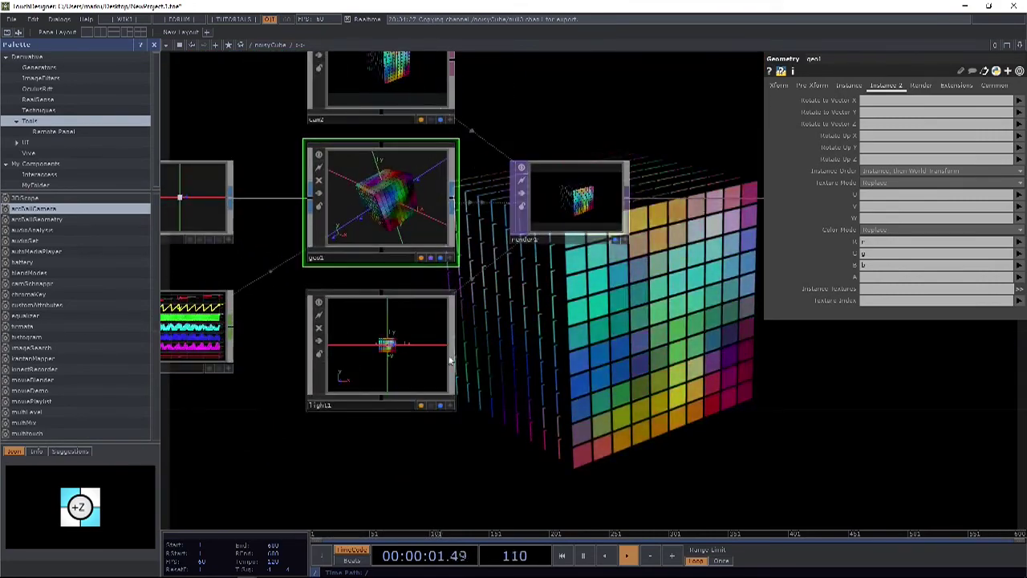
left_click_drag(455, 237, 423, 277)
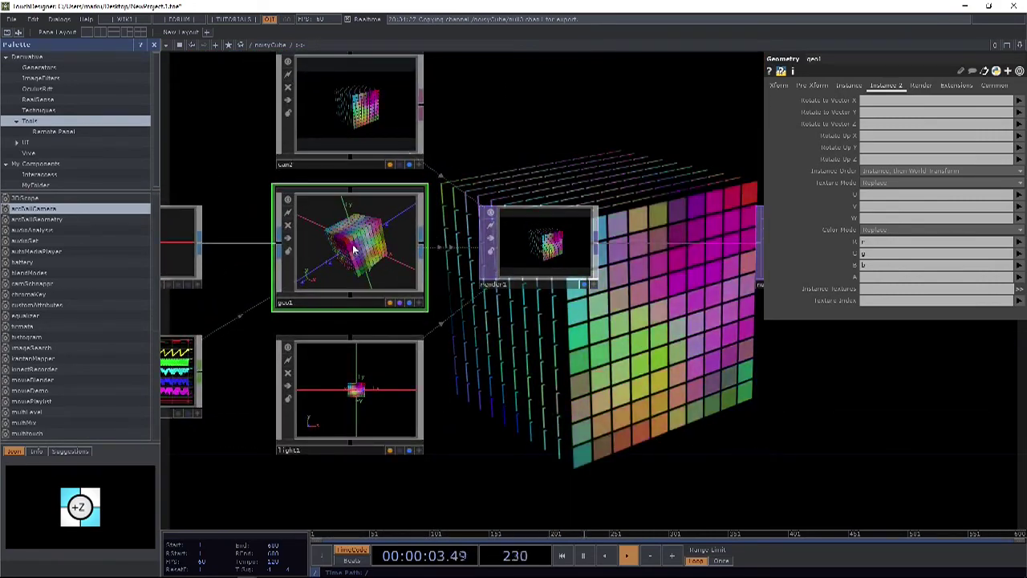
scroll(423, 277, "up", 3)
key("p")
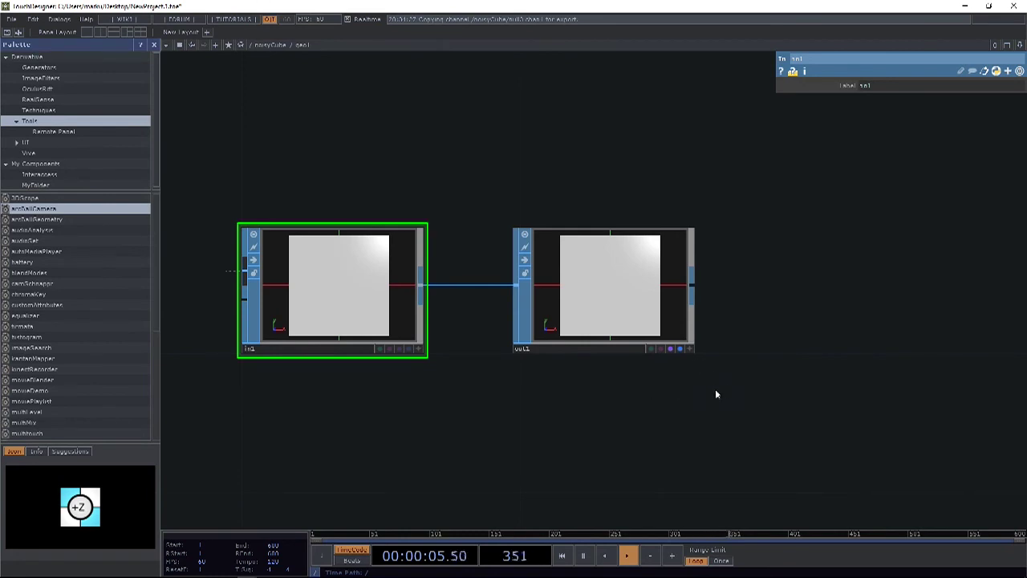
scroll(605, 362, "up", 3)
scroll(516, 465, "down", 4)
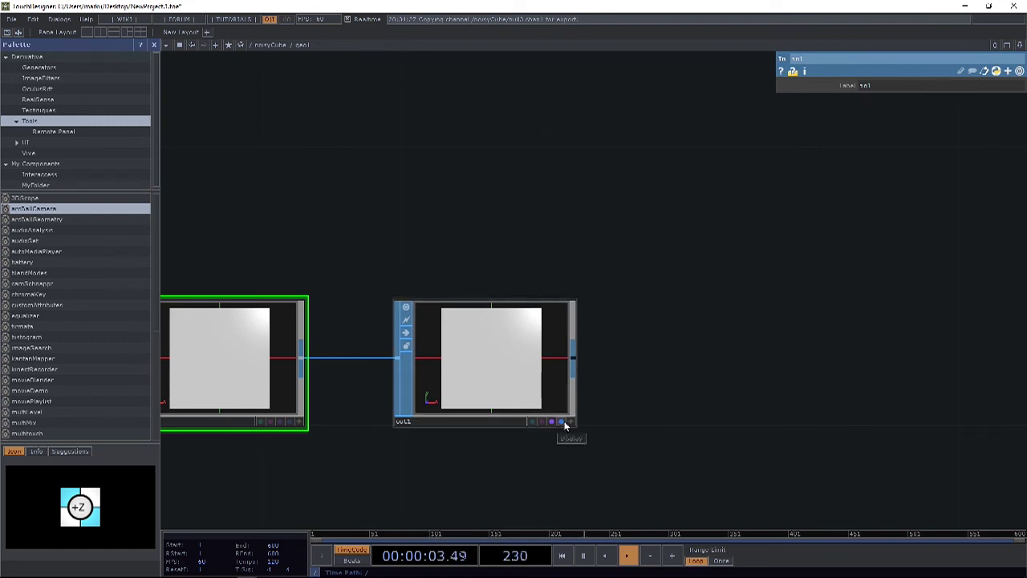
scroll(610, 449, "down", 5)
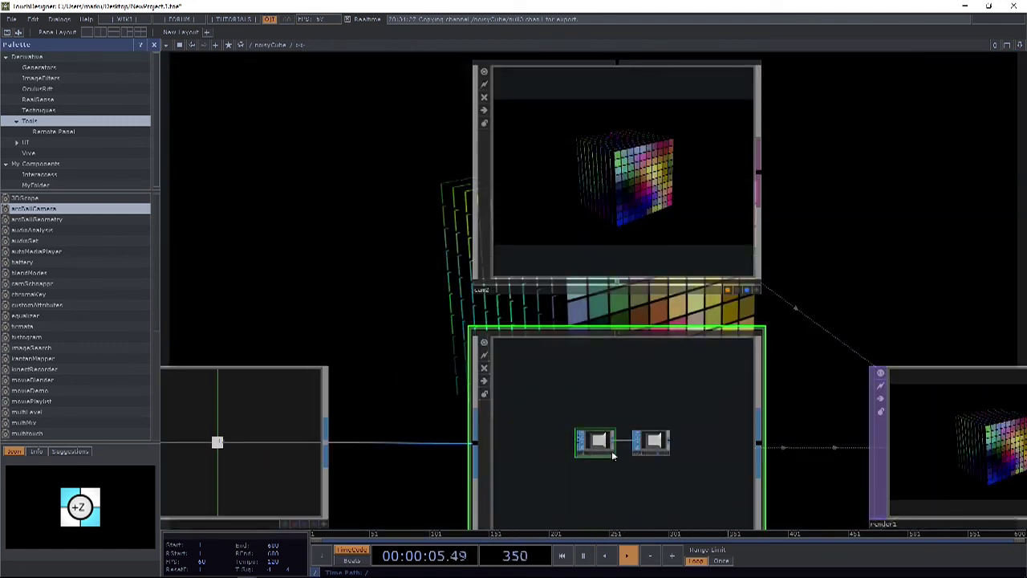
Step: Revisit the in1 to out1 connection inside geo1 and relate it to the box1 input in the noisyCube network
scroll(455, 265, "up", 5)
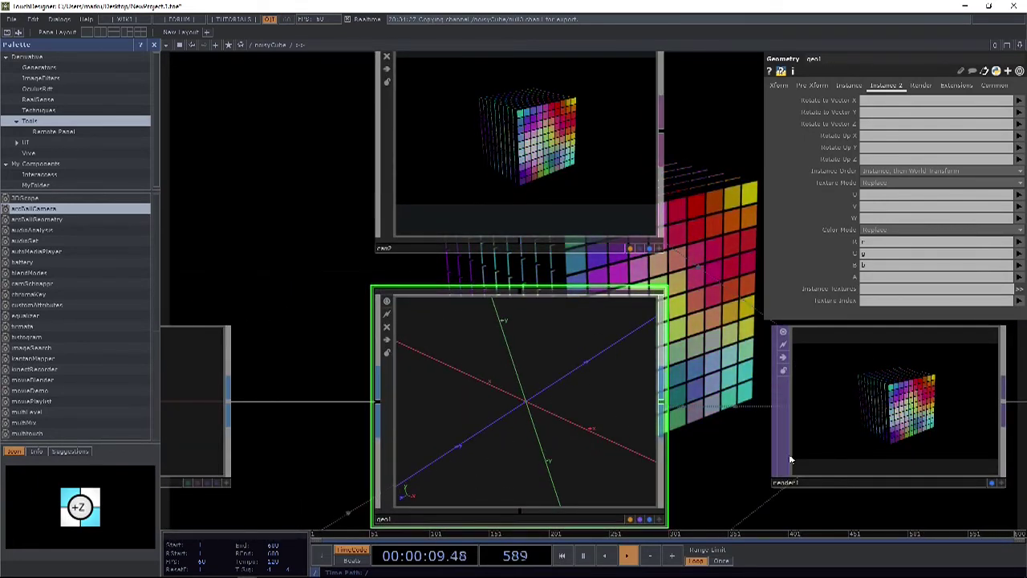
scroll(489, 399, "up", 4)
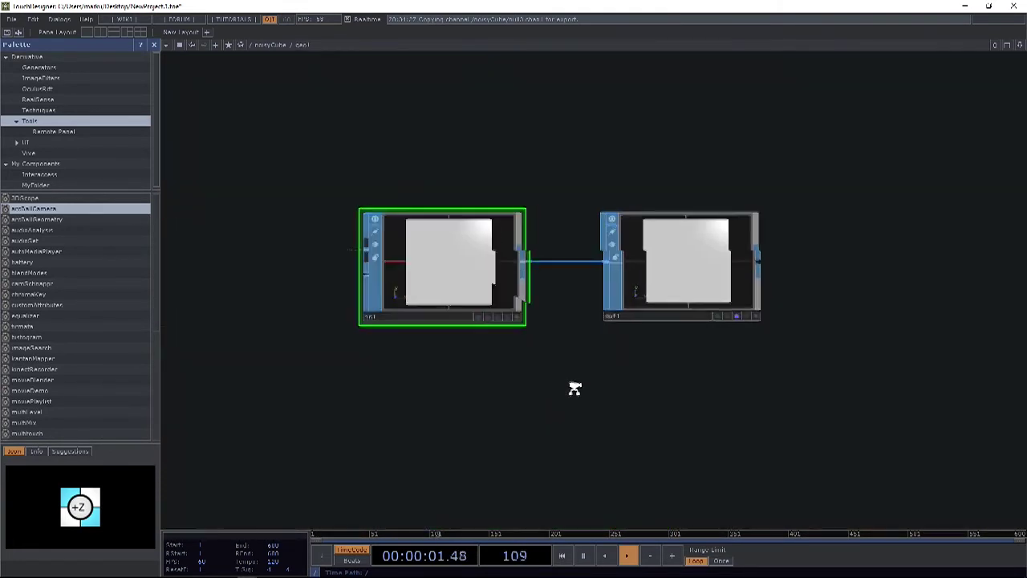
scroll(592, 310, "down", 8)
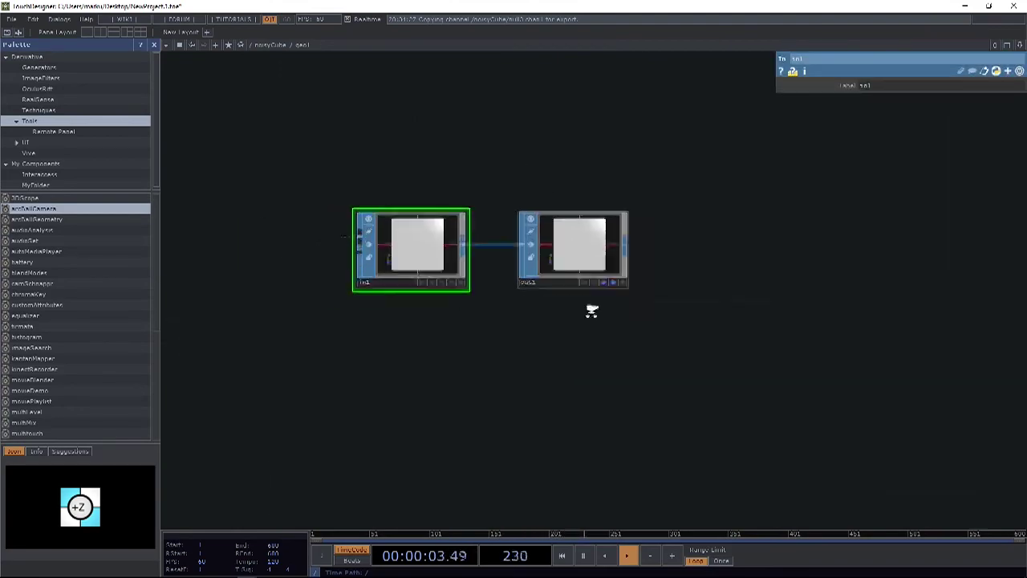
scroll(562, 264, "down", 3)
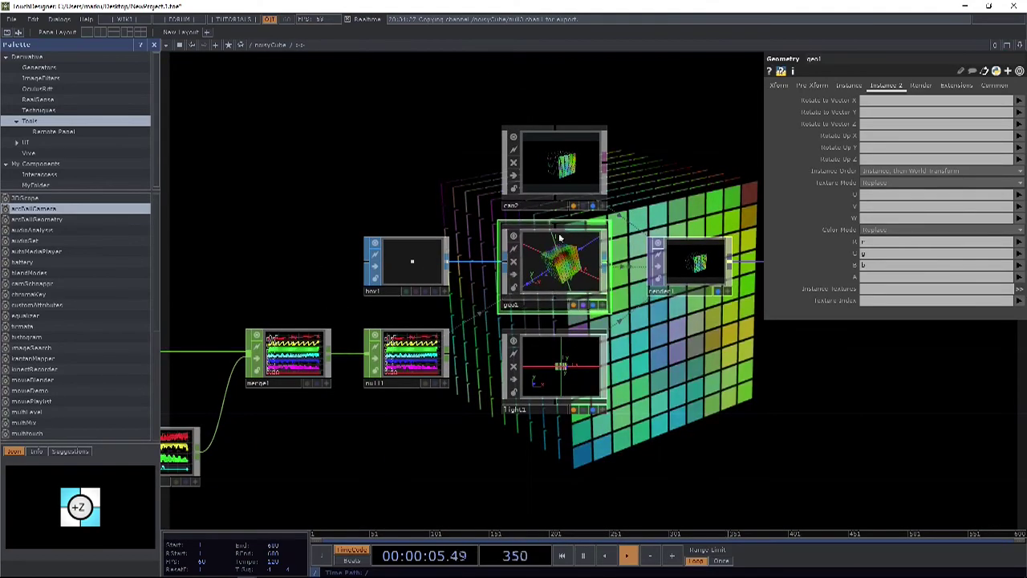
scroll(559, 232, "up", 4)
scroll(545, 265, "down", 4)
scroll(651, 344, "up", 1)
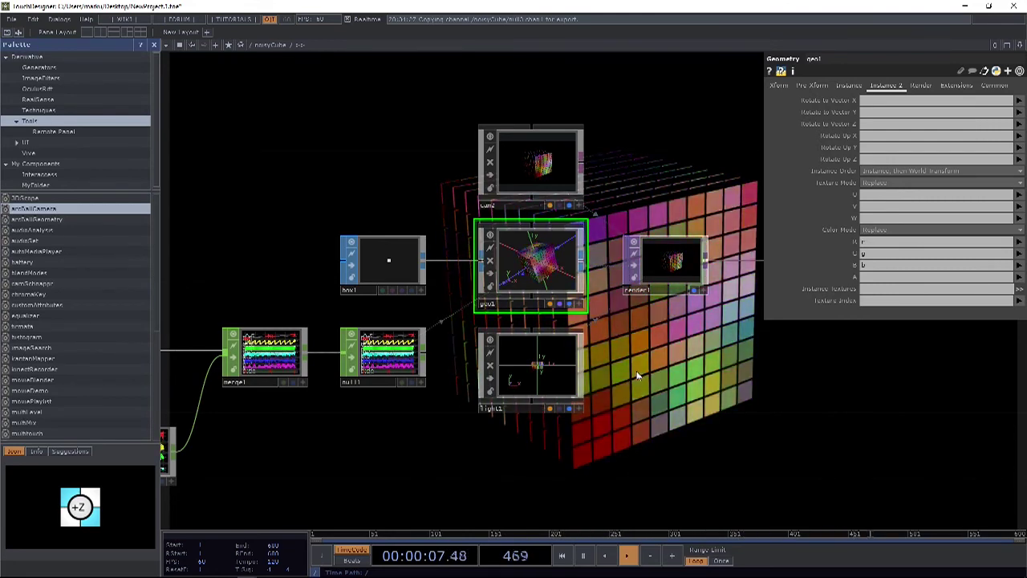
Step: Move box2, the CHOP beneath it, the noise TOPs and the constant1, speed1 and null3 chain together away from the merge branch
scroll(648, 298, "down", 5)
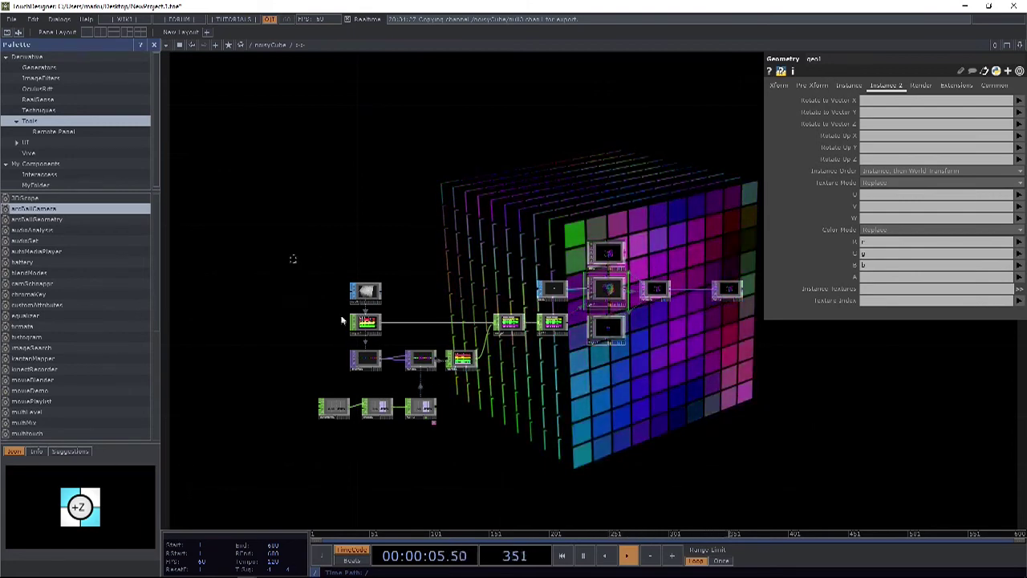
left_click_drag(291, 256, 442, 432)
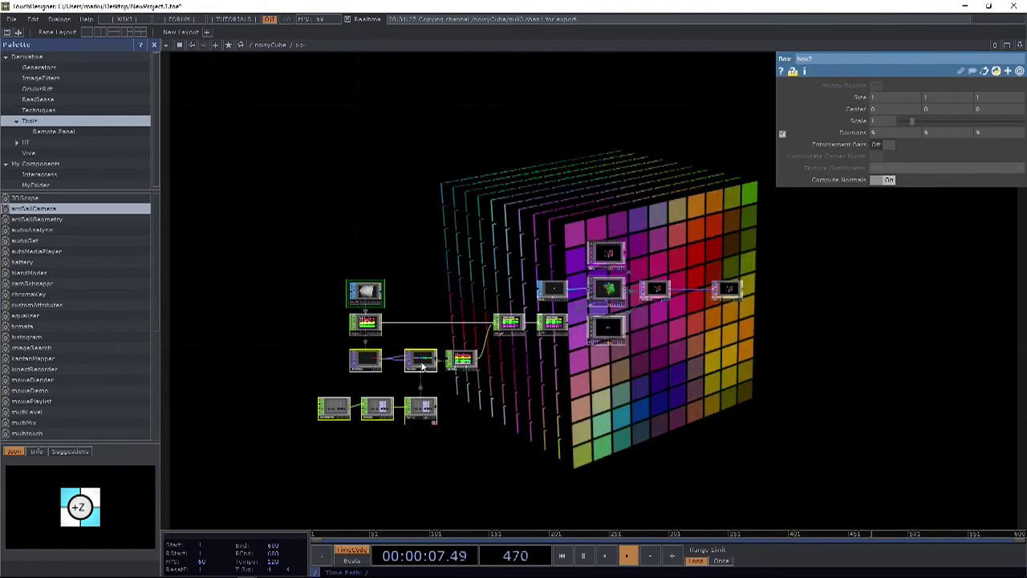
left_click_drag(422, 359, 344, 358)
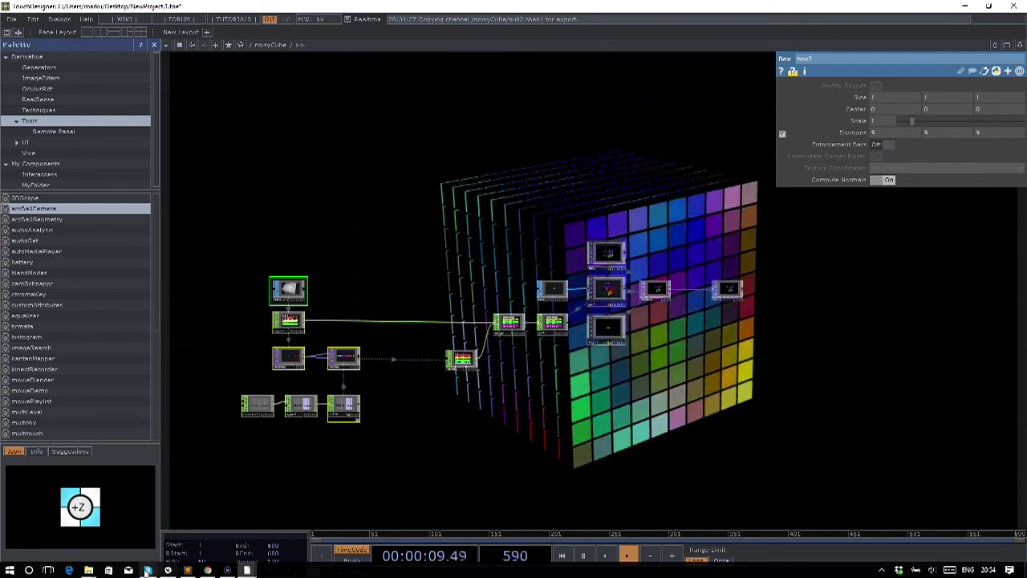
Step: Switch to the TouchDesigner window with the Day2Complete project, leave its clock network and enter the instanceNoise component
mouse_move(148, 570)
mouse_move(247, 570)
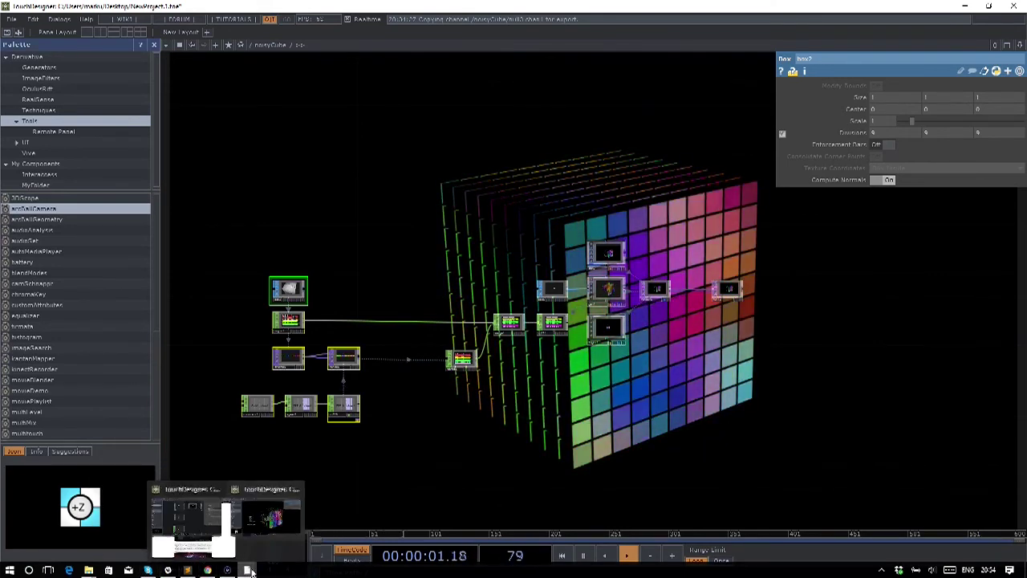
left_click(202, 540)
key("i")
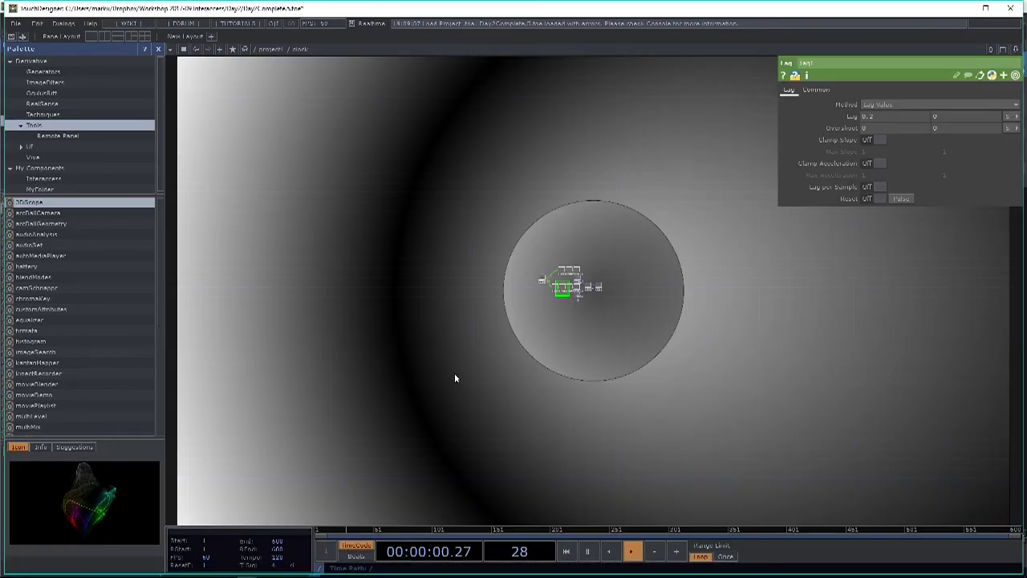
key("u")
left_click(449, 296)
key("i")
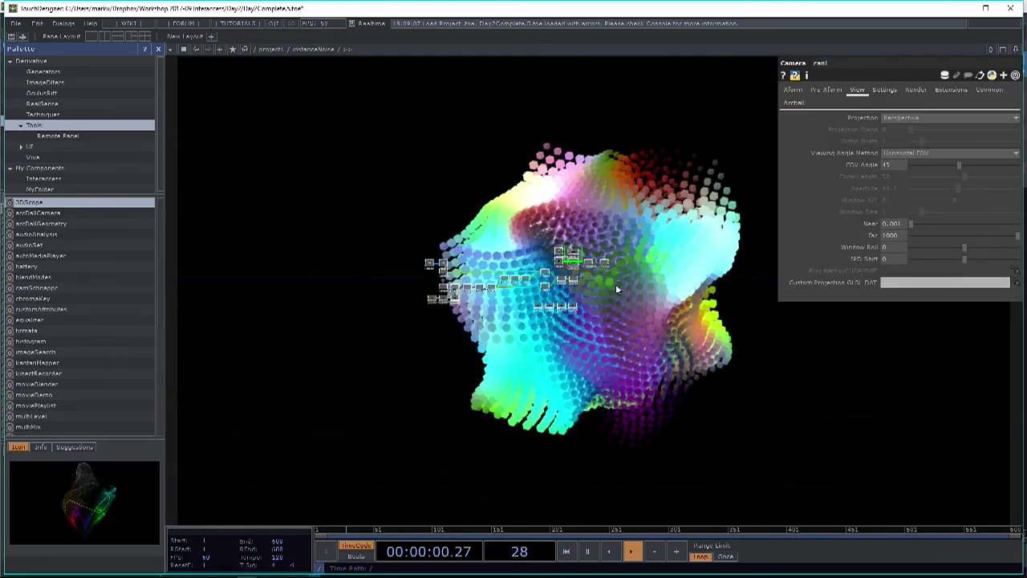